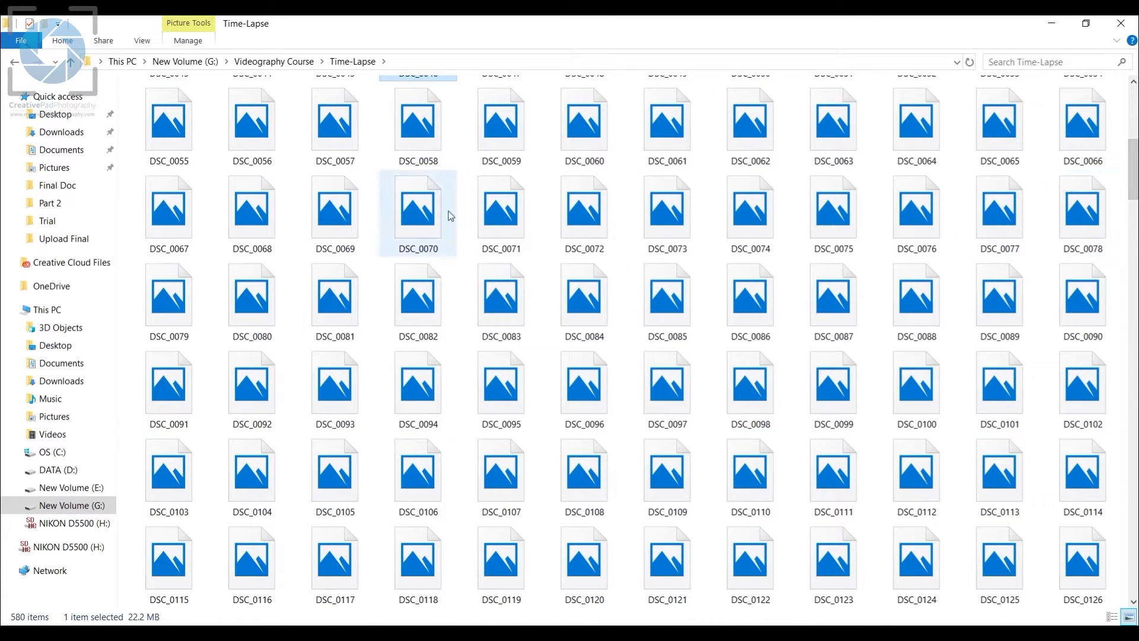
Check the file type and size of photo DSC_0071 in its file properties
click(481, 217)
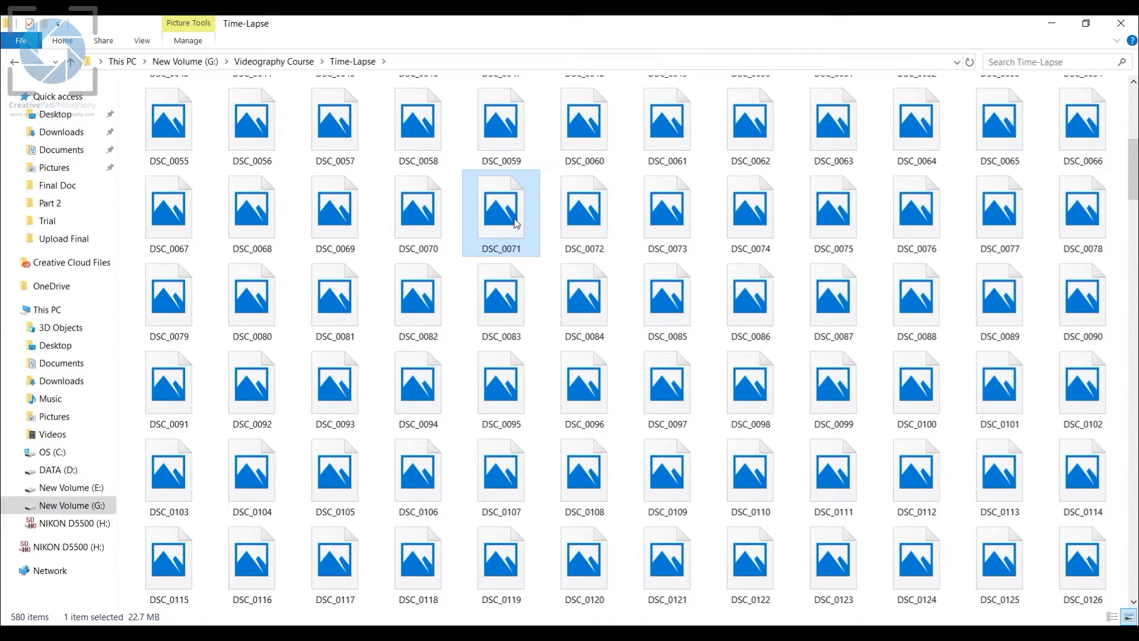
click(567, 333)
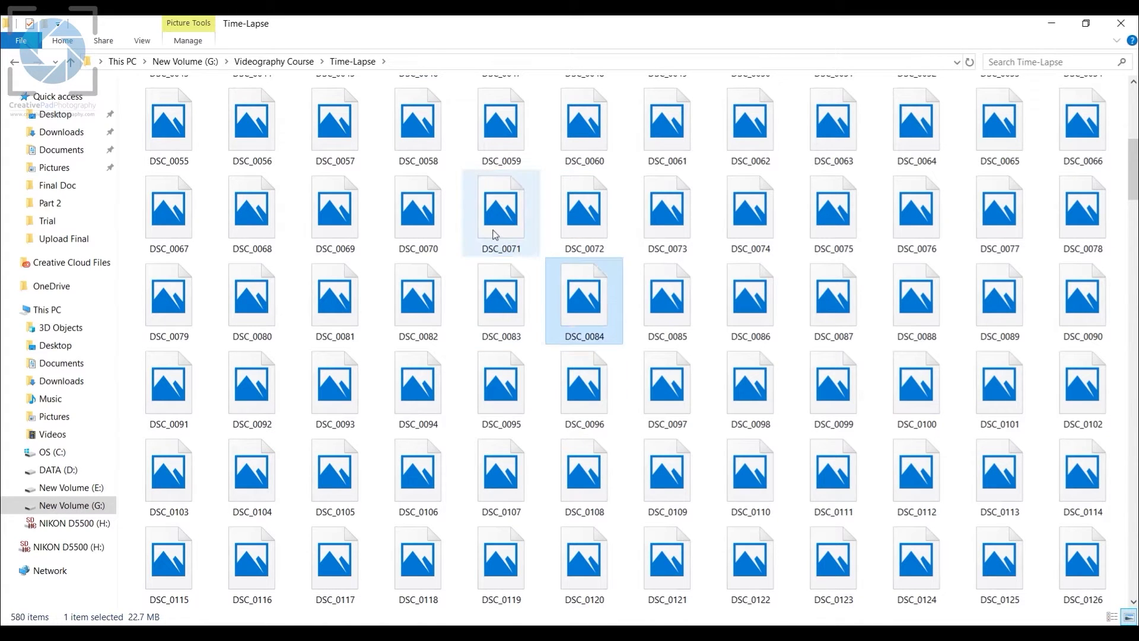
right_click(496, 234)
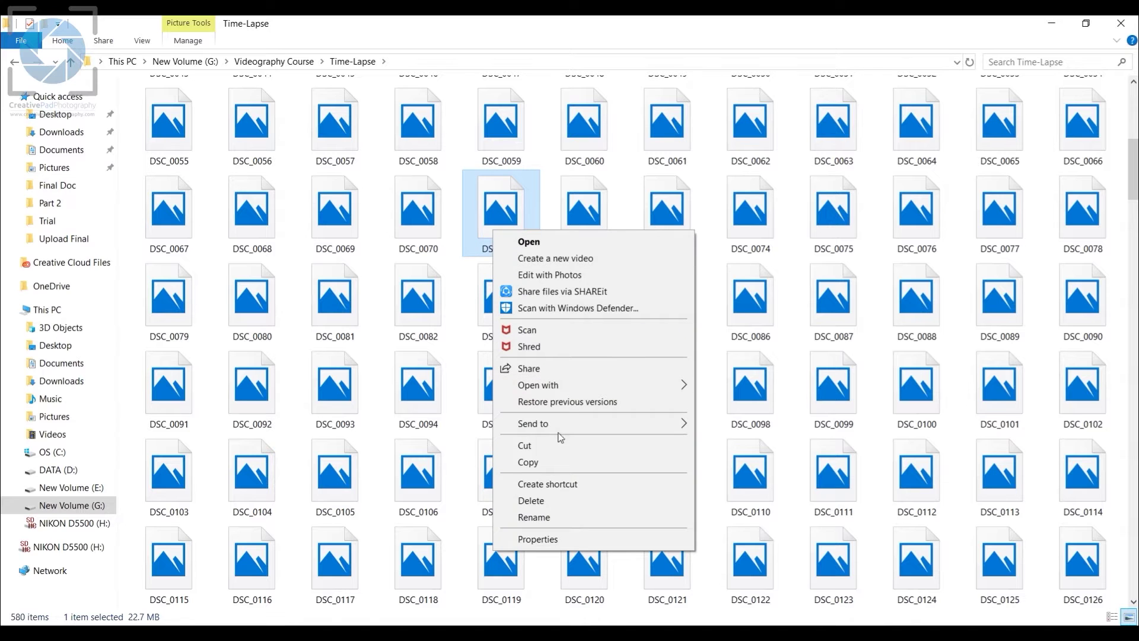
click(574, 543)
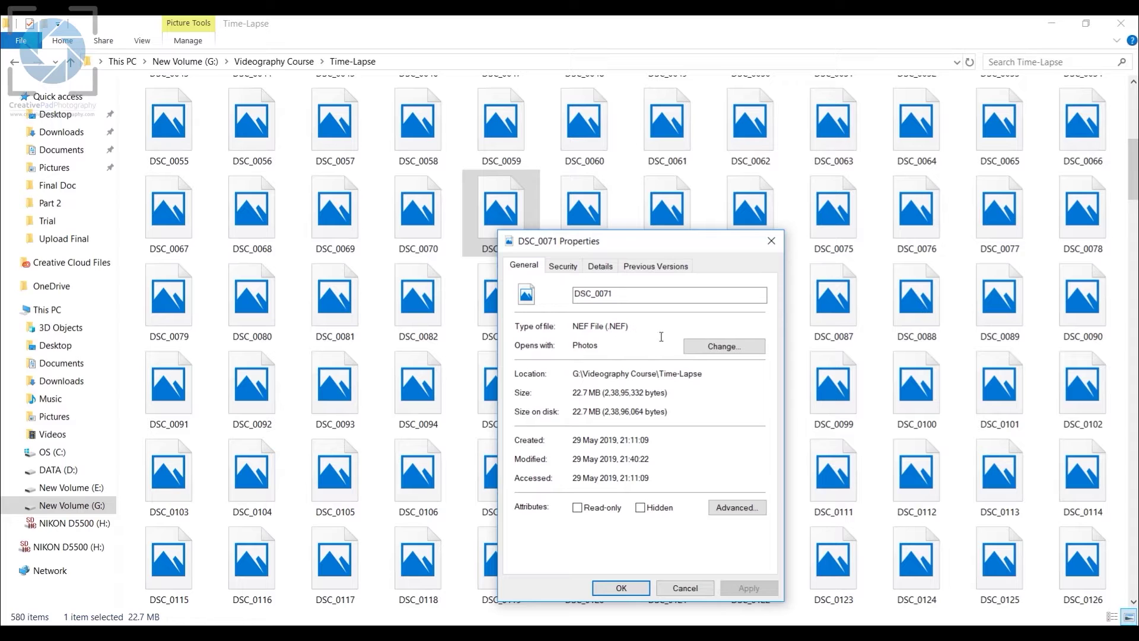
click(771, 240)
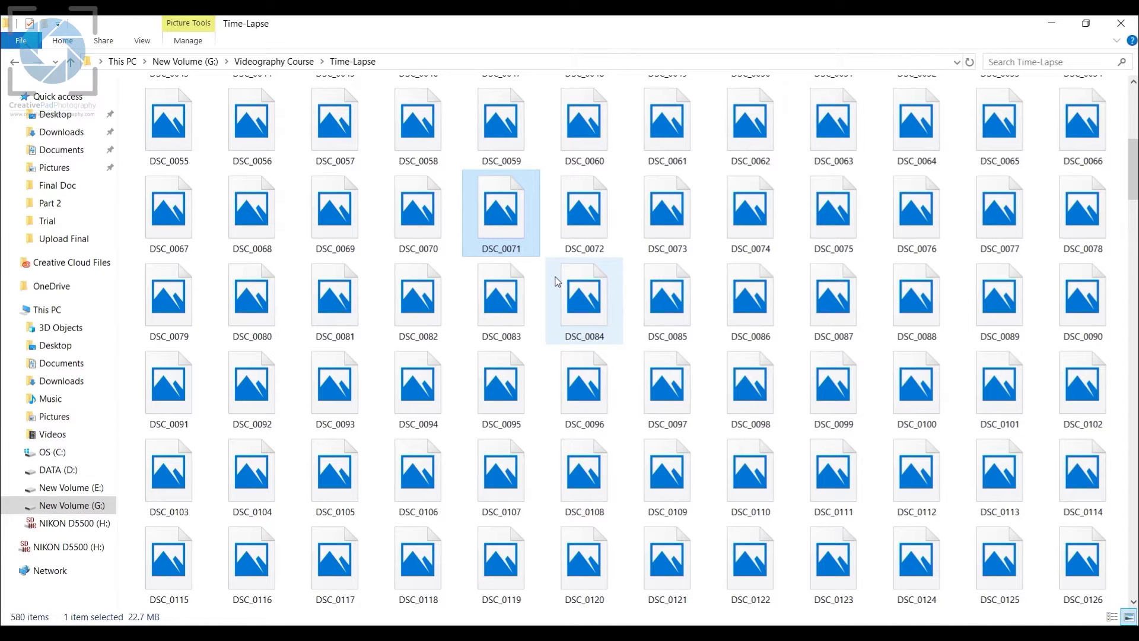
right_click(520, 226)
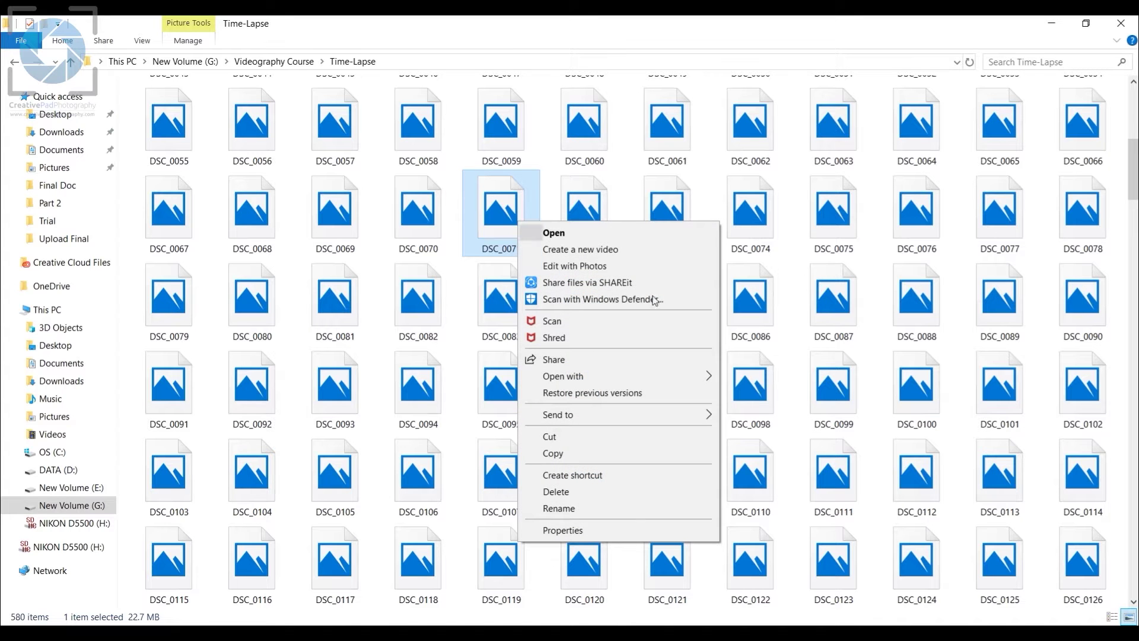
click(481, 268)
click(501, 237)
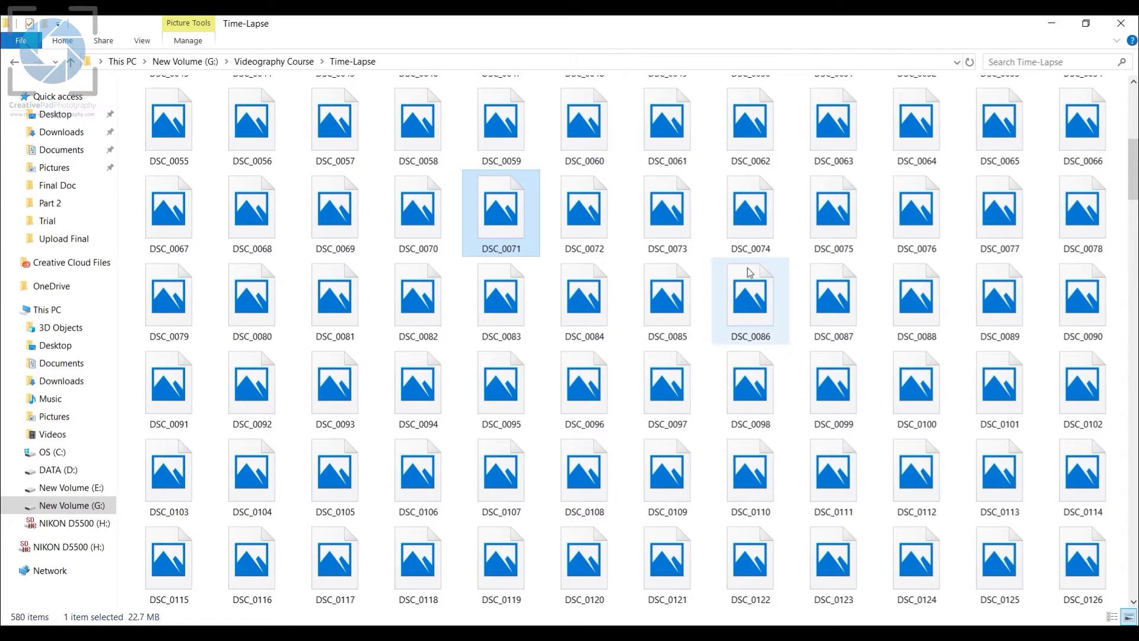
drag(1133, 172, 731, 288)
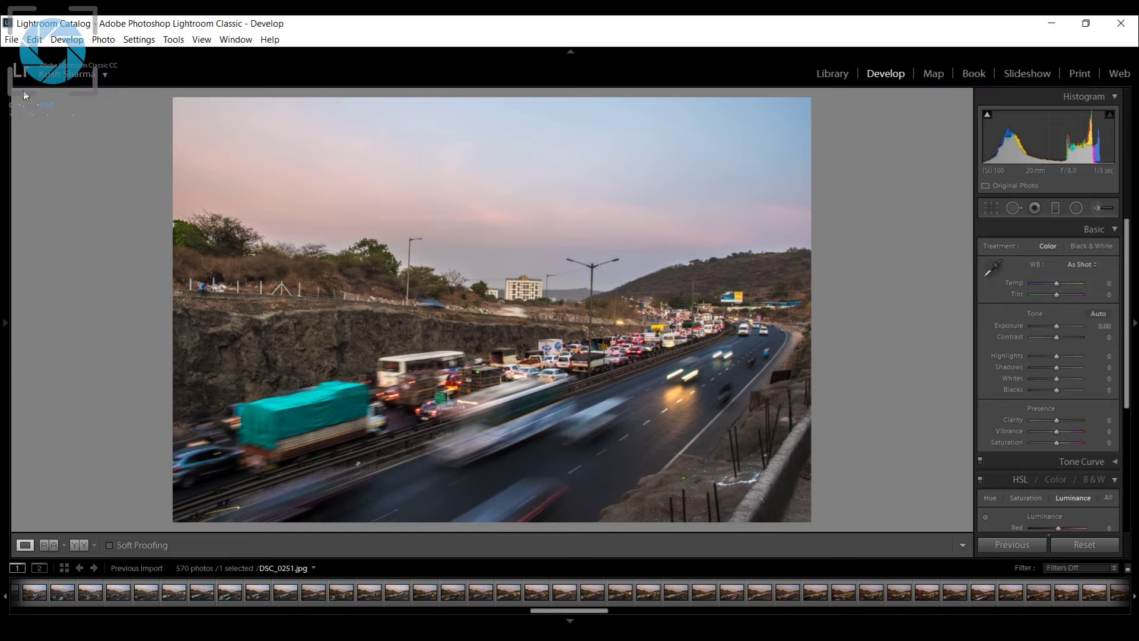
click(11, 39)
mouse_move(34, 39)
click(367, 20)
click(12, 40)
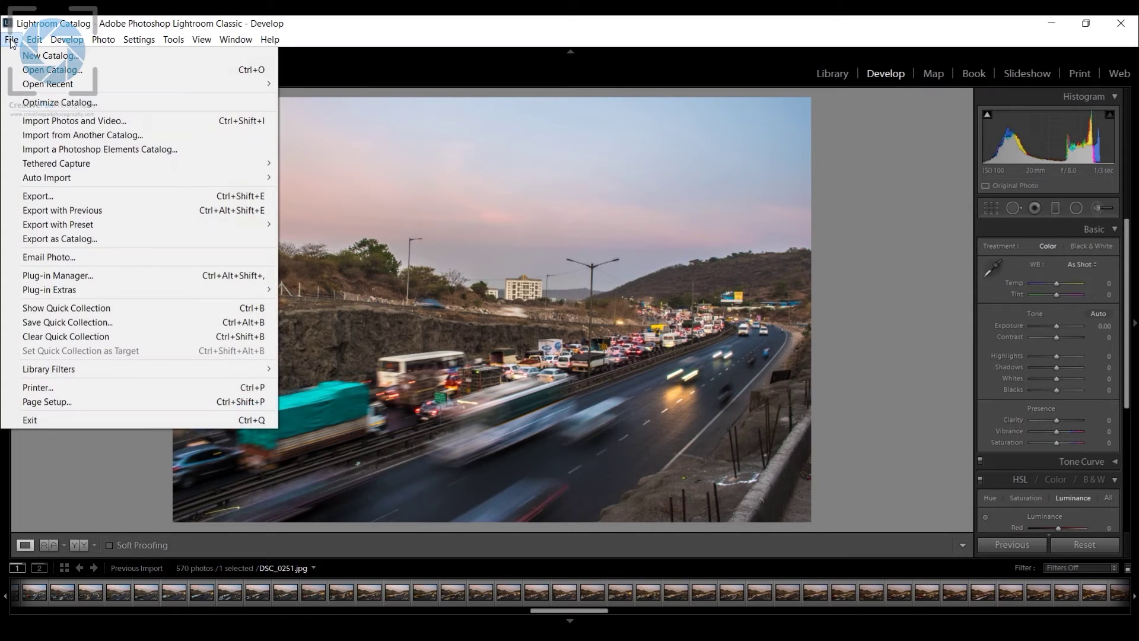
click(12, 40)
click(11, 39)
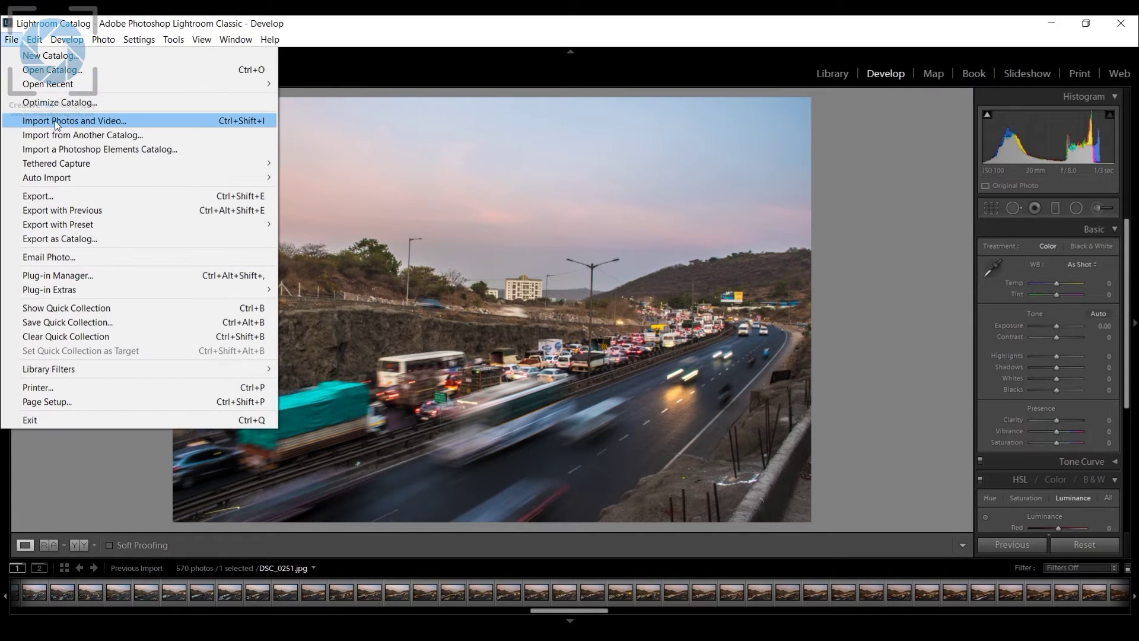
click(116, 483)
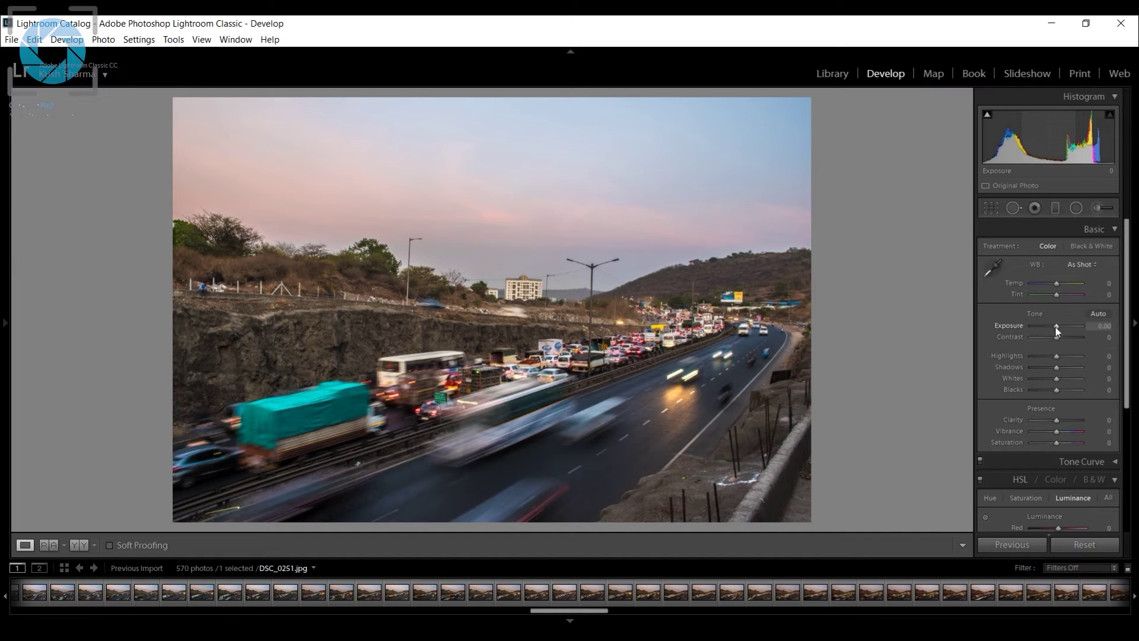
Set the highway photo's Contrast to +48, Highlights to −100 and Shadows to +100, and compare it with the original
drag(1055, 336, 1066, 336)
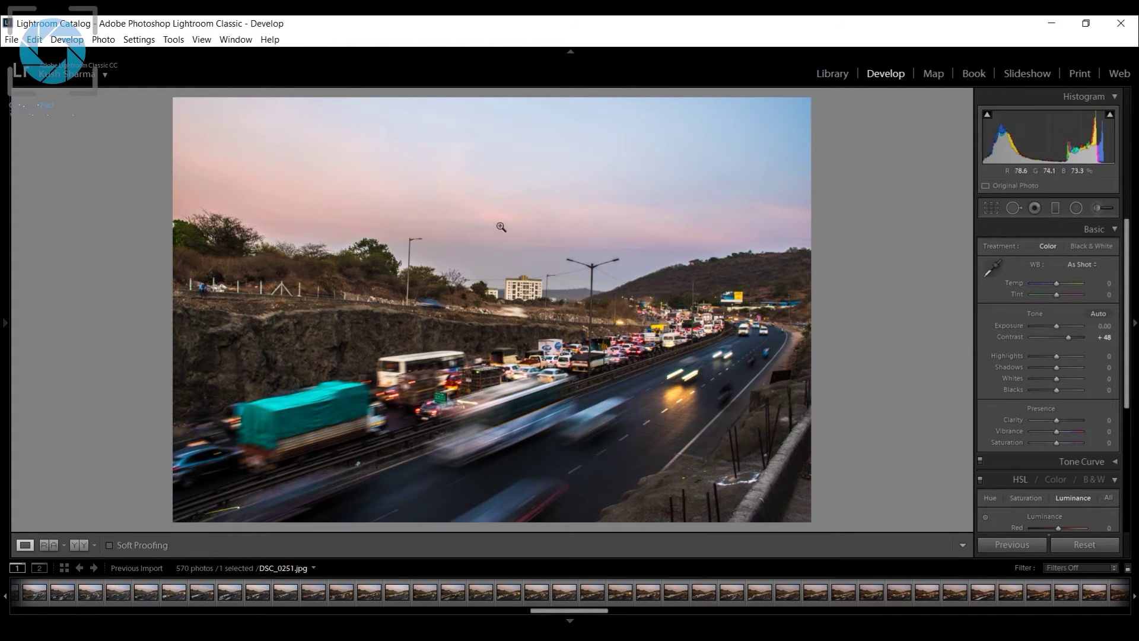
mouse_move(1056, 357)
mouse_down()
mouse_move(1031, 357)
mouse_move(1055, 357)
mouse_up()
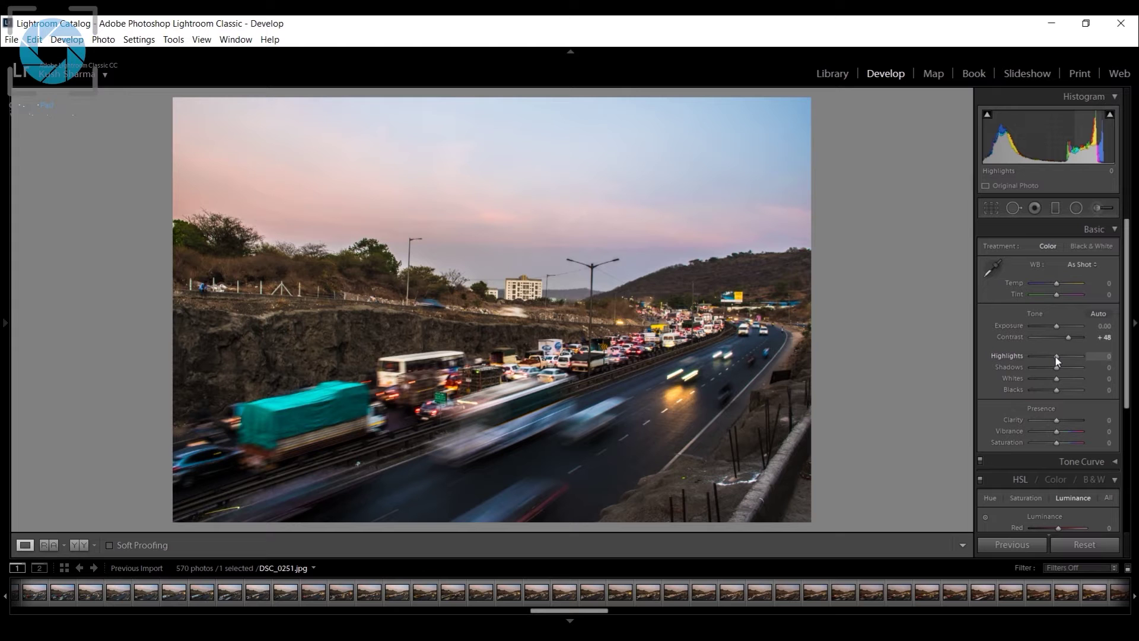
drag(1056, 357, 1028, 355)
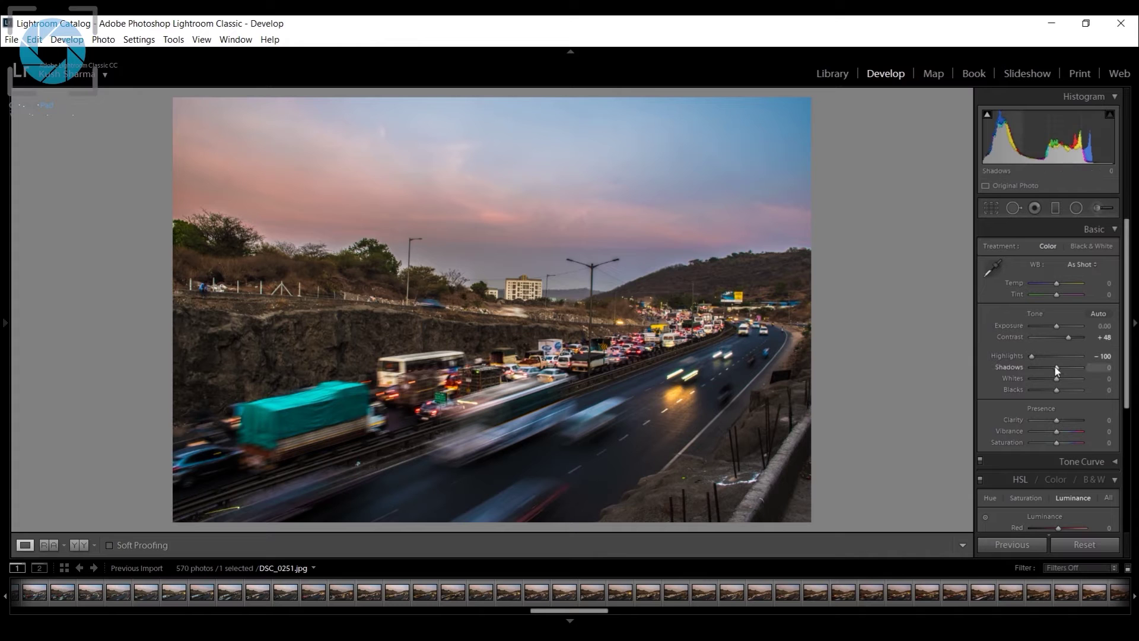
drag(1056, 369, 1092, 368)
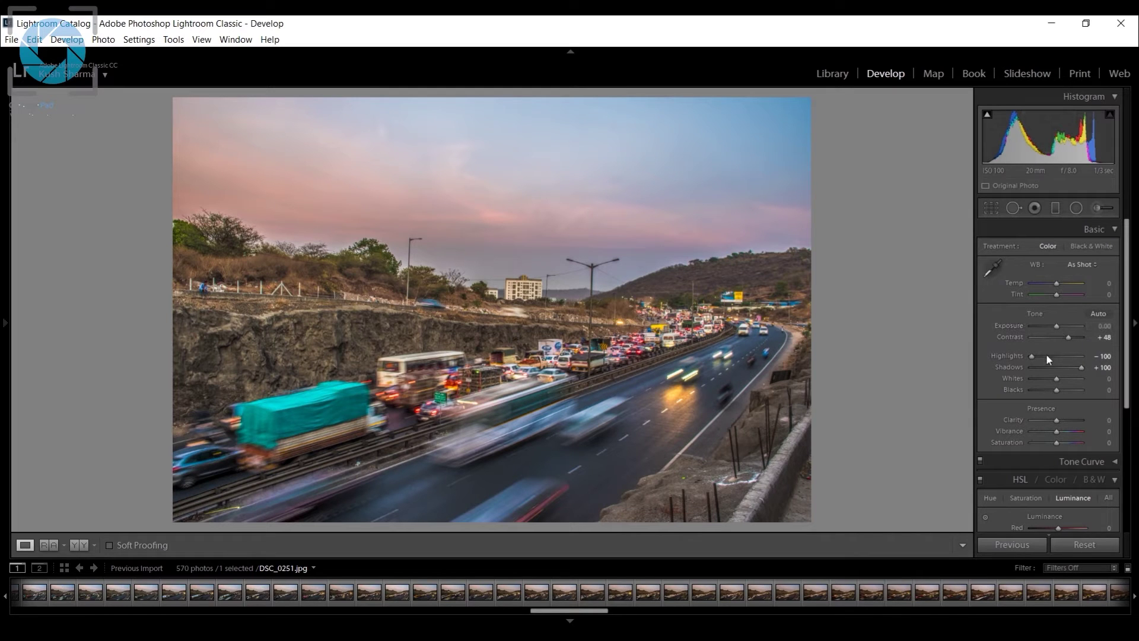
click(79, 544)
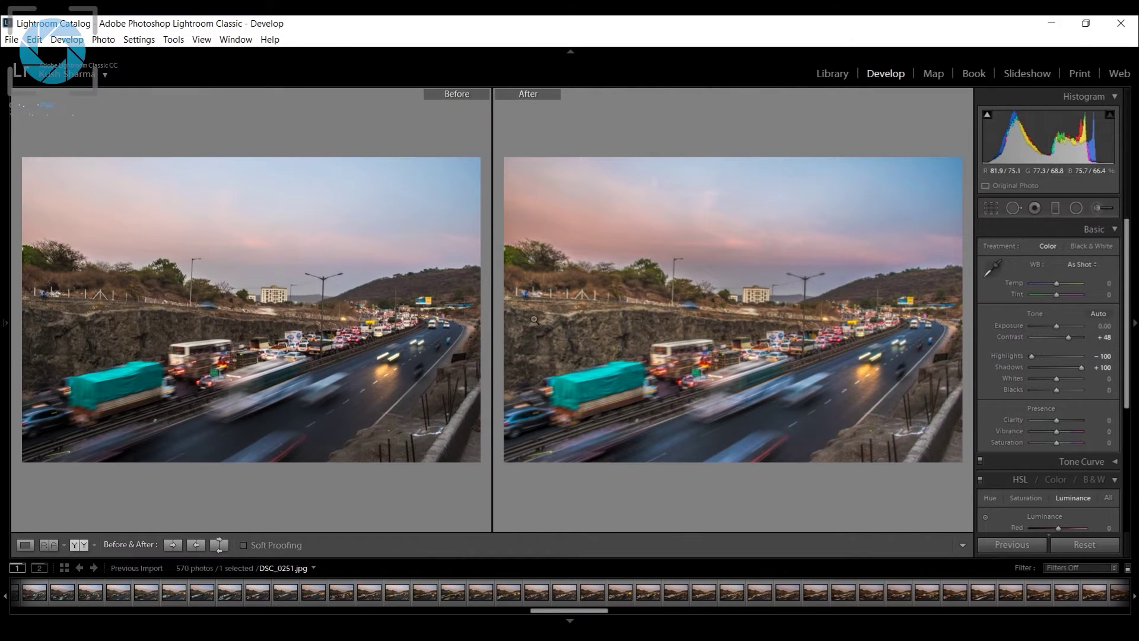
key(y)
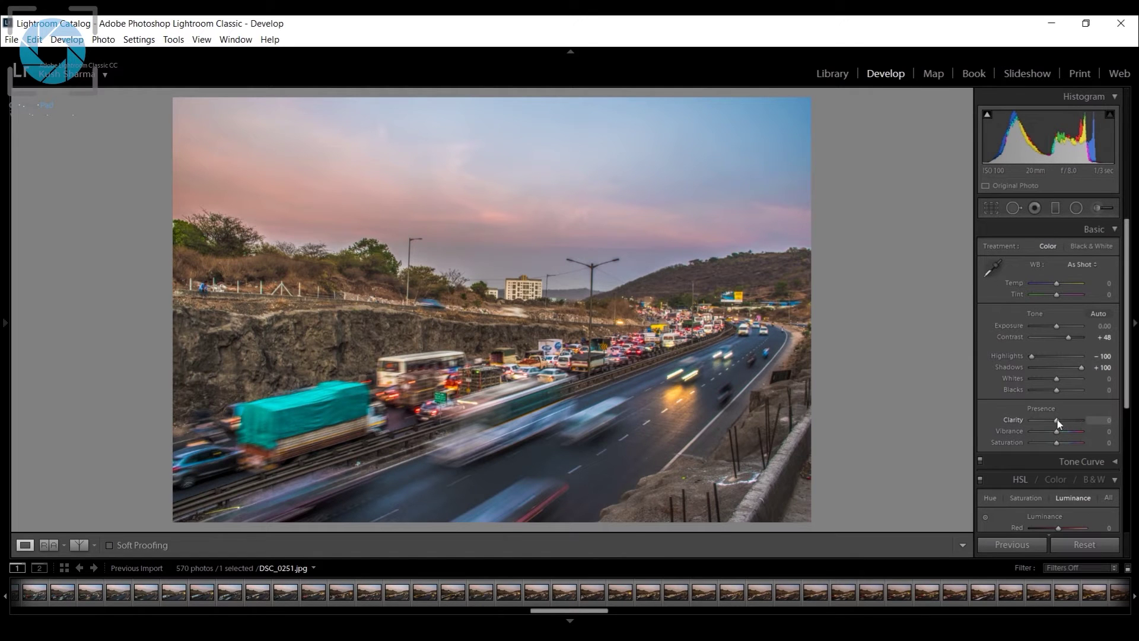
Set the photo's Clarity to +100 and Vibrance to +69
mouse_move(1063, 418)
mouse_down()
mouse_move(1087, 419)
mouse_move(1067, 421)
mouse_up()
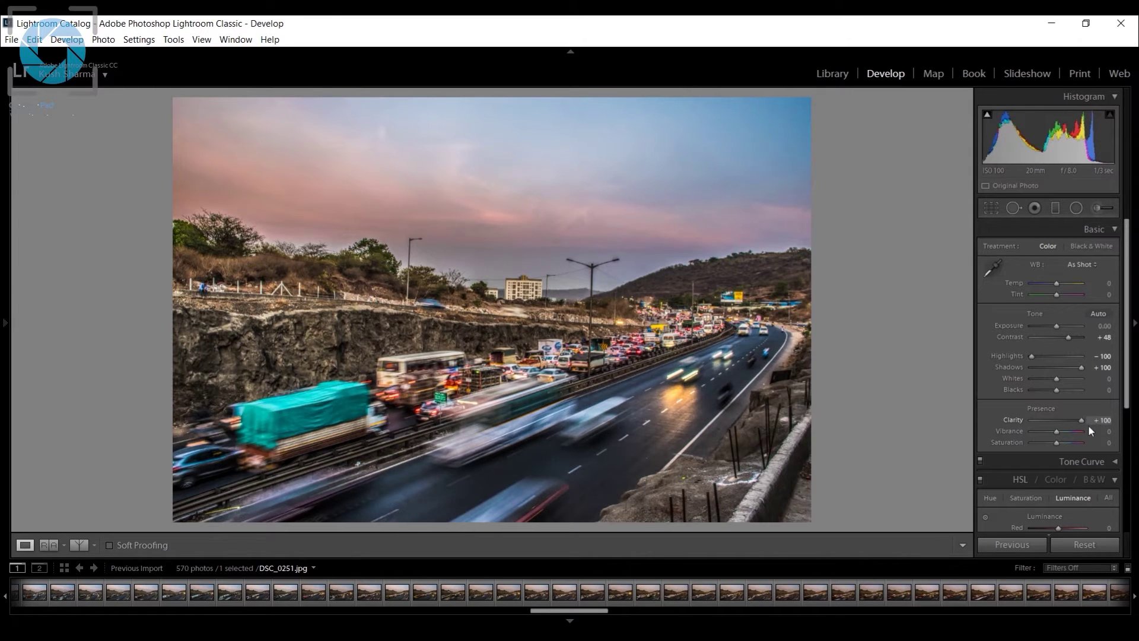
drag(1088, 426, 1113, 426)
drag(1058, 431, 1101, 432)
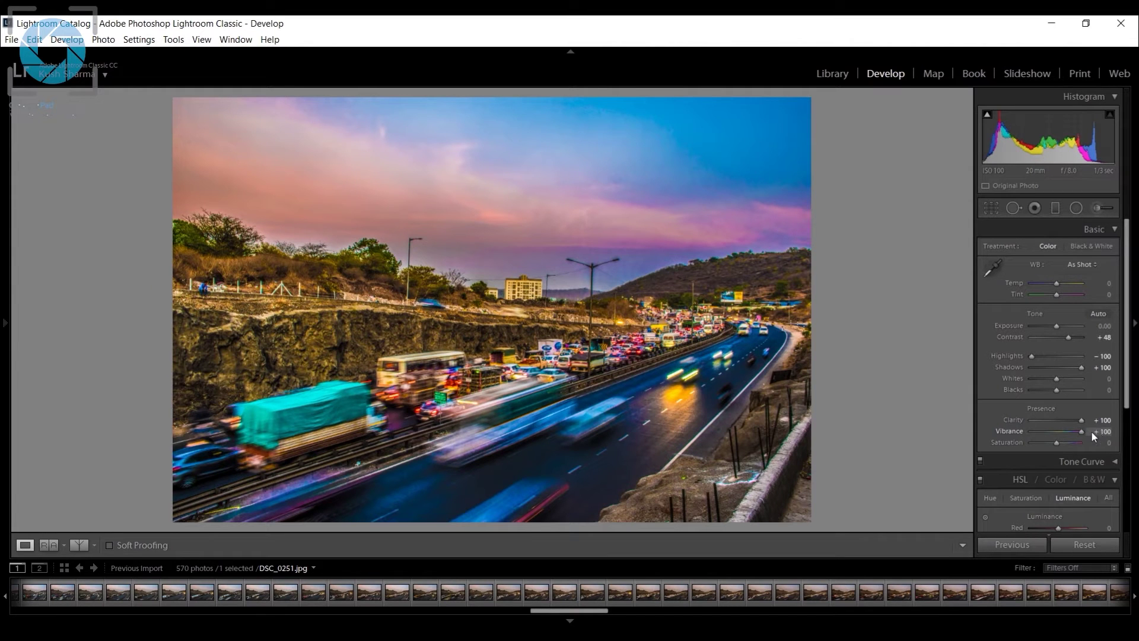
mouse_move(1092, 431)
mouse_down()
mouse_move(1057, 429)
mouse_move(1075, 432)
mouse_up()
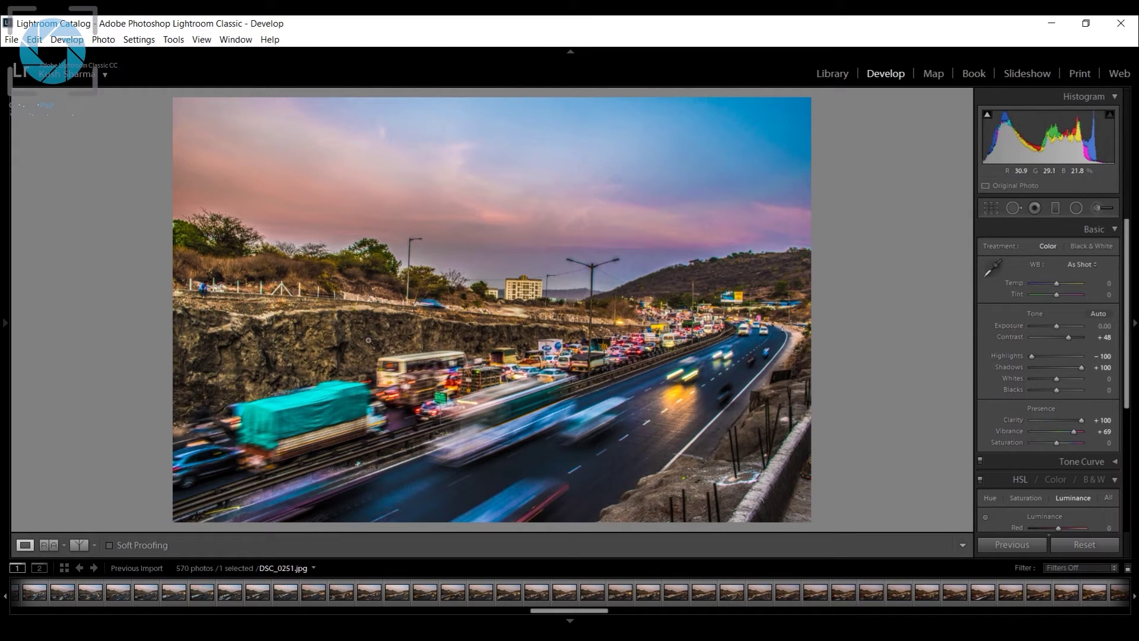
Compare the photo before and after the edits in the split layouts, and return to the single-photo view
click(79, 547)
click(80, 547)
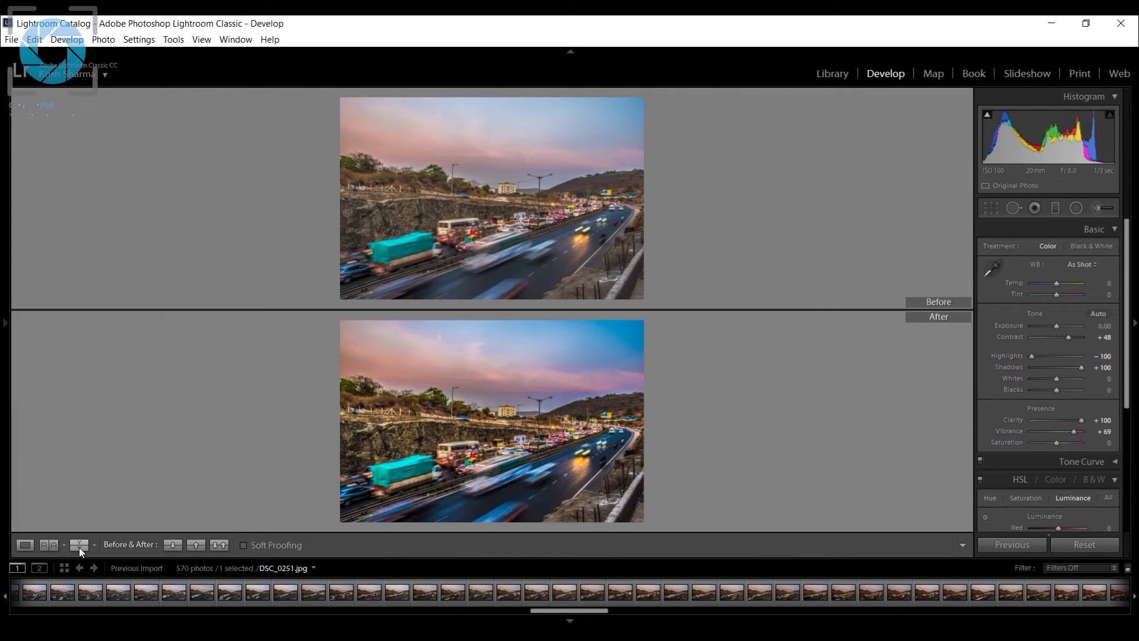
click(80, 547)
click(80, 547)
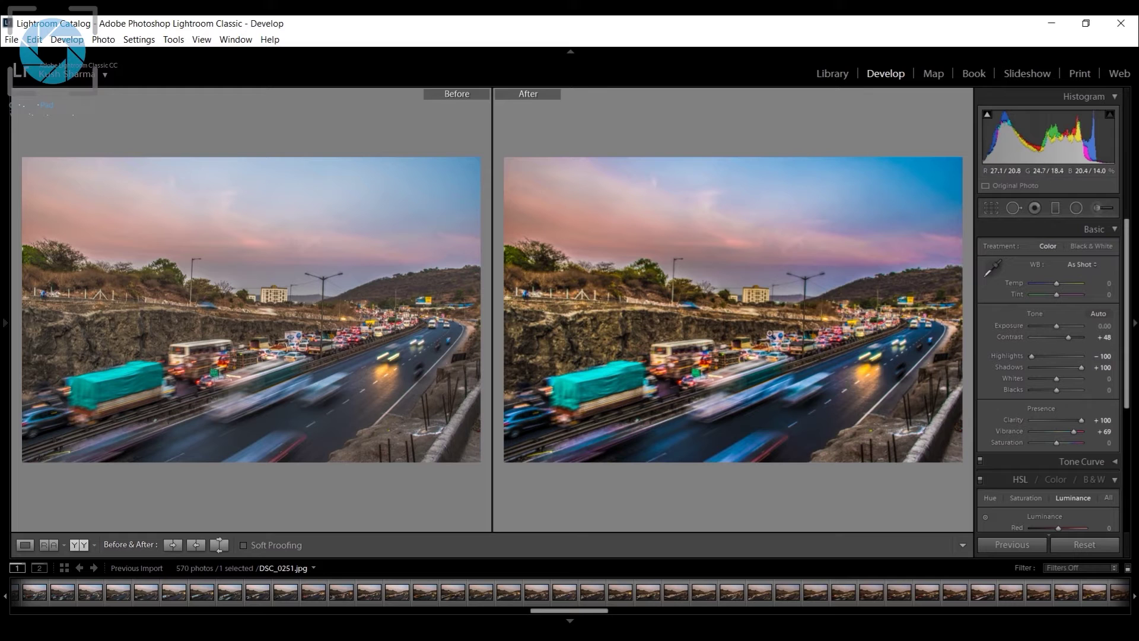
click(25, 544)
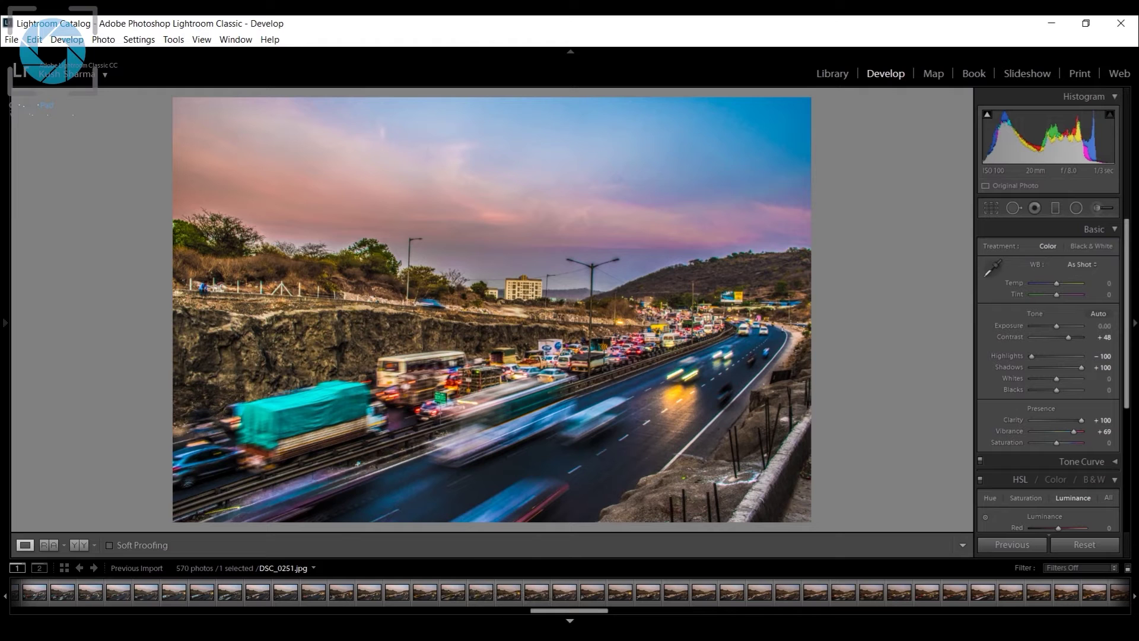
Select all photos in the filmstrip and synchronize the edited photo's develop settings to them, keeping the checked settings, and review the updated thumbnails
key(ctrl+a)
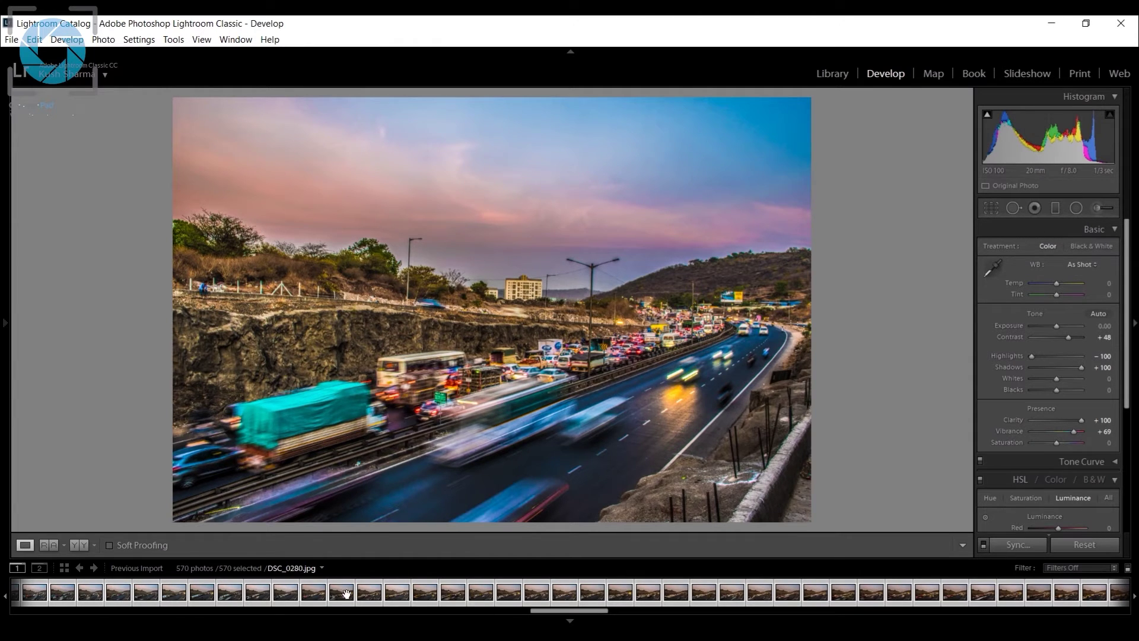
click(1018, 545)
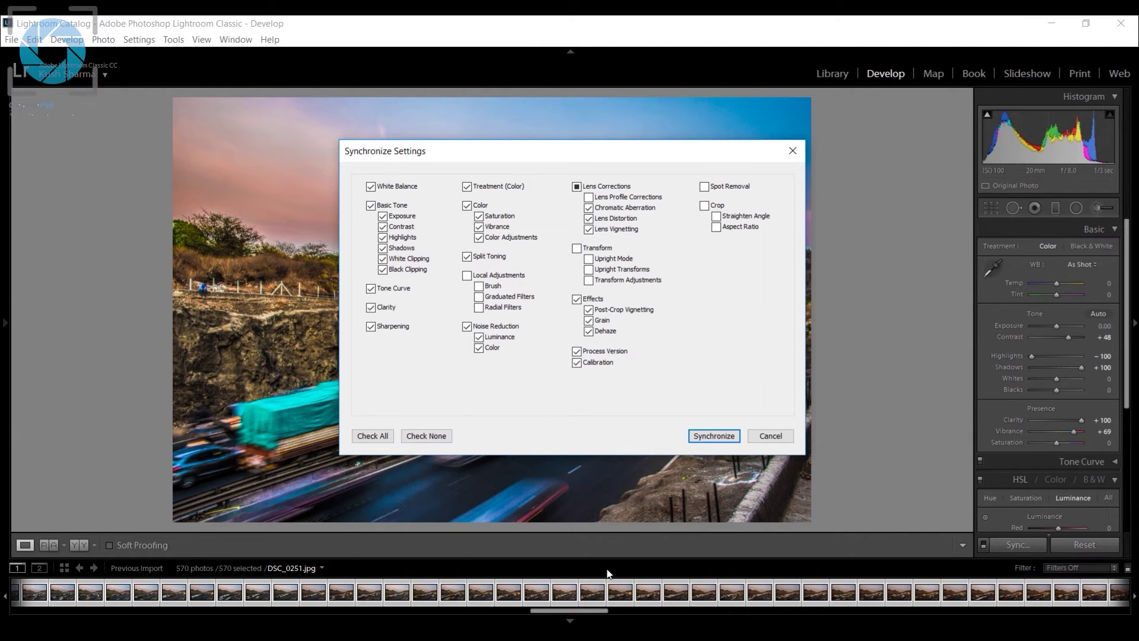
click(712, 439)
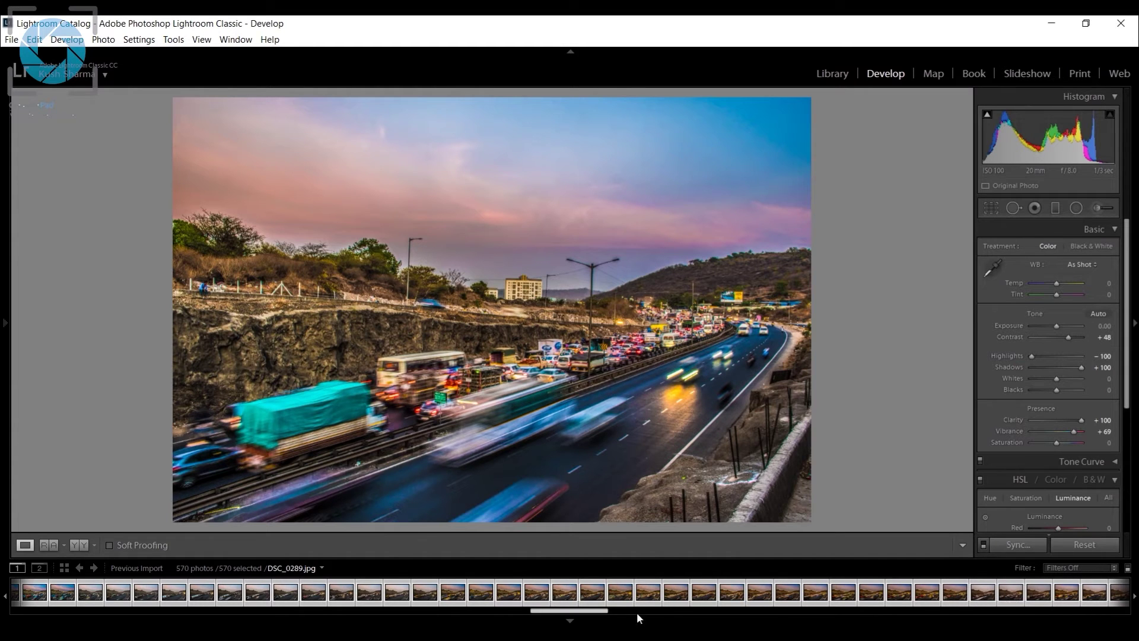
drag(597, 613, 616, 614)
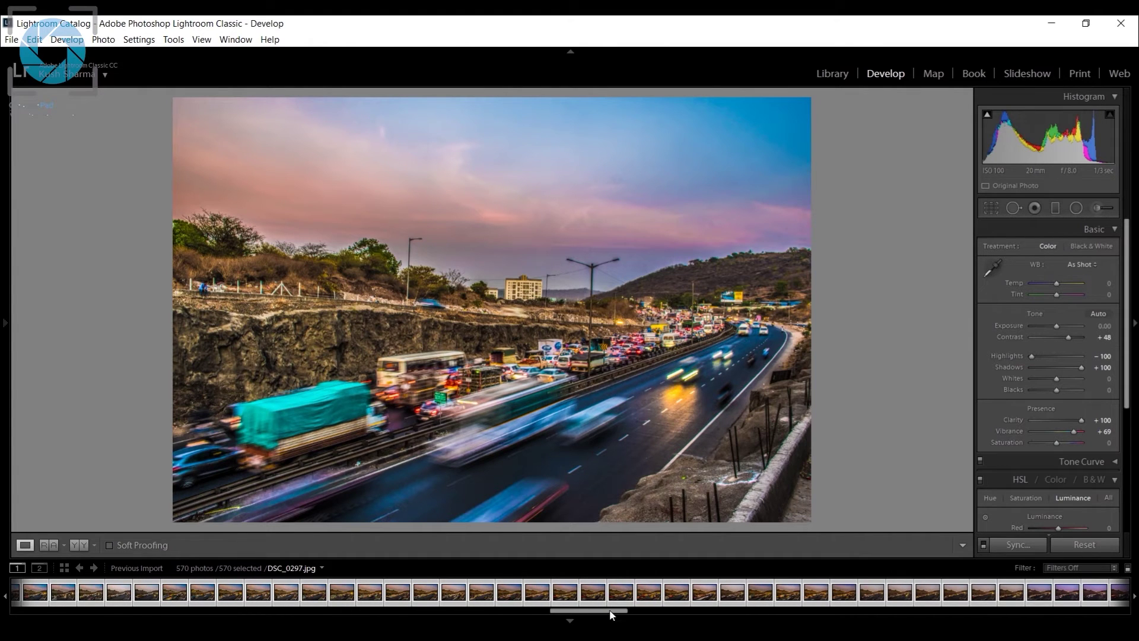
drag(611, 615, 506, 621)
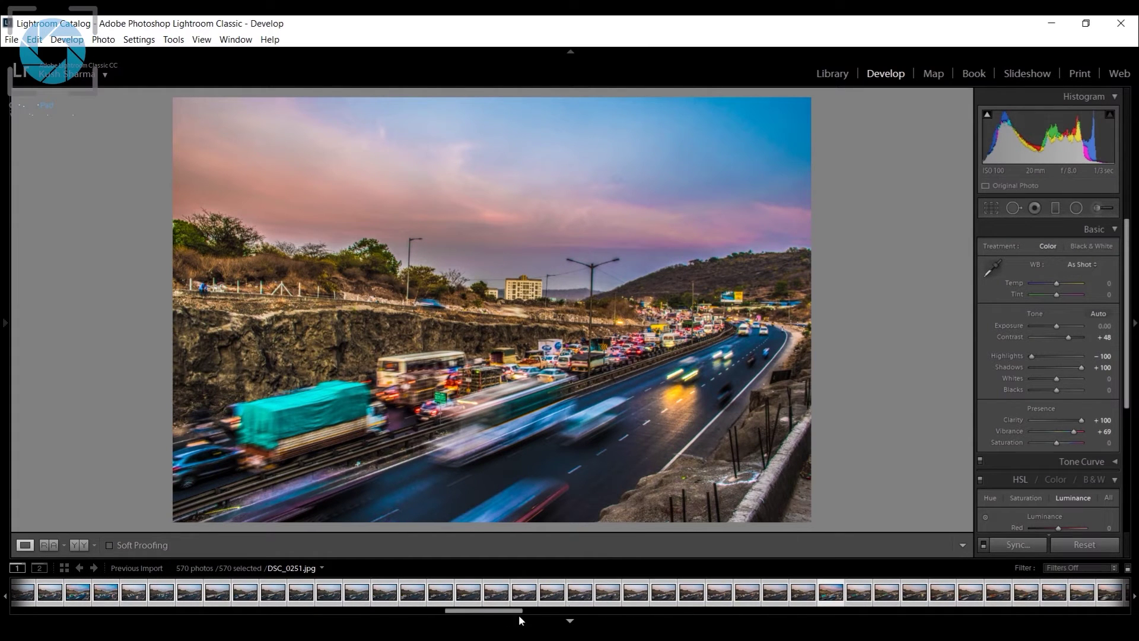
drag(479, 611, 522, 615)
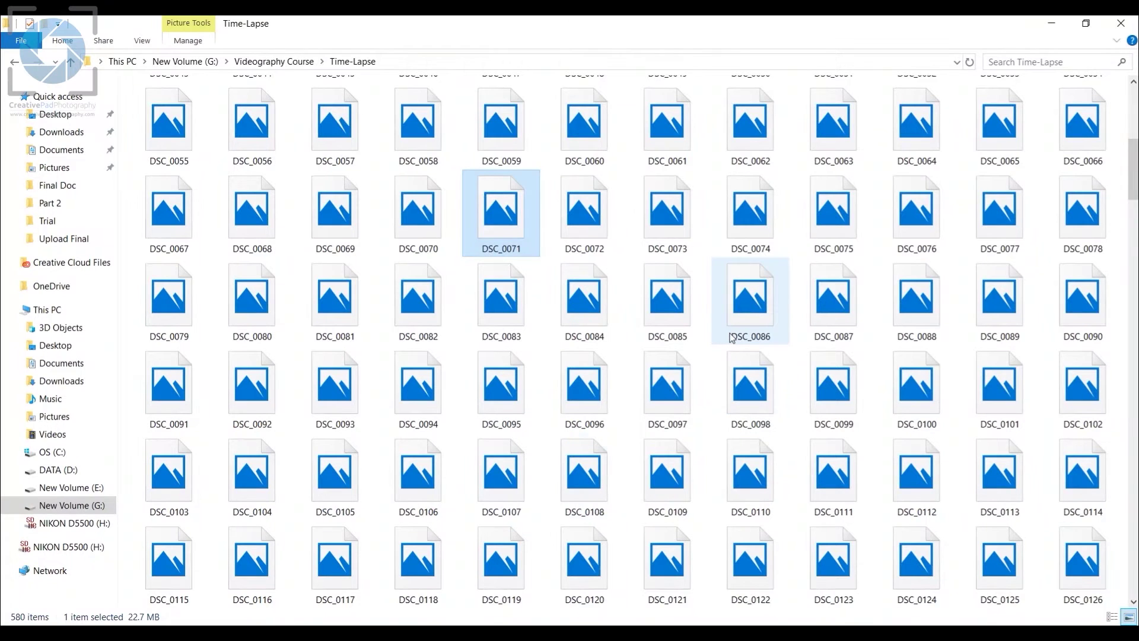
Switch to File Explorer, open the Edited folder inside Time-Lapse and examine the edited photos
scroll(738, 333, up, 5)
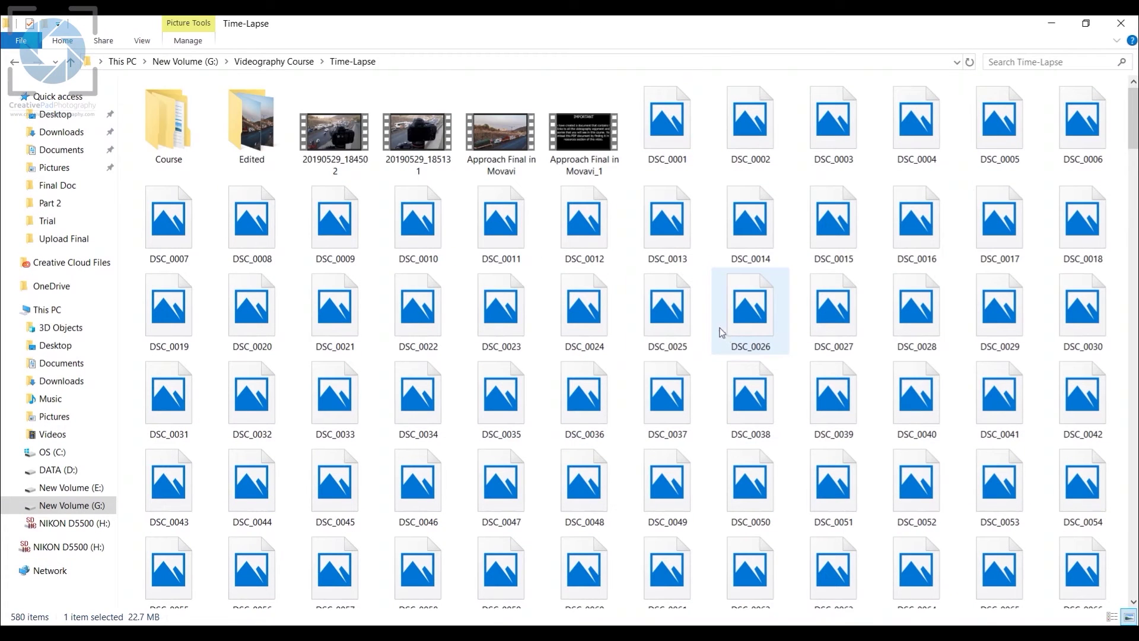
double_click(256, 136)
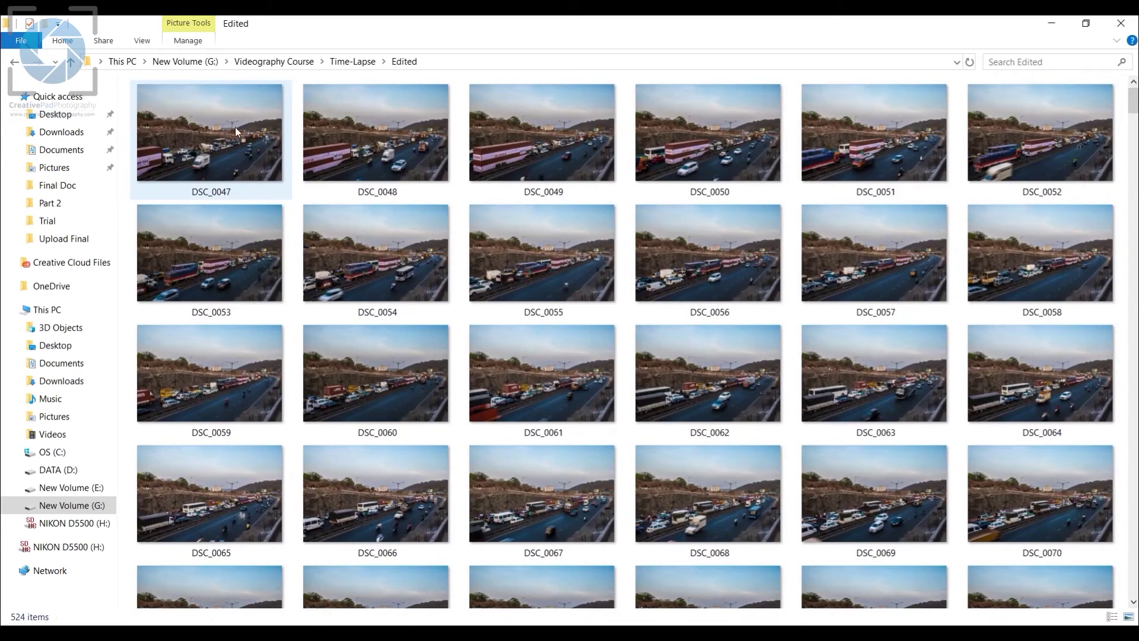
drag(1133, 121, 1112, 133)
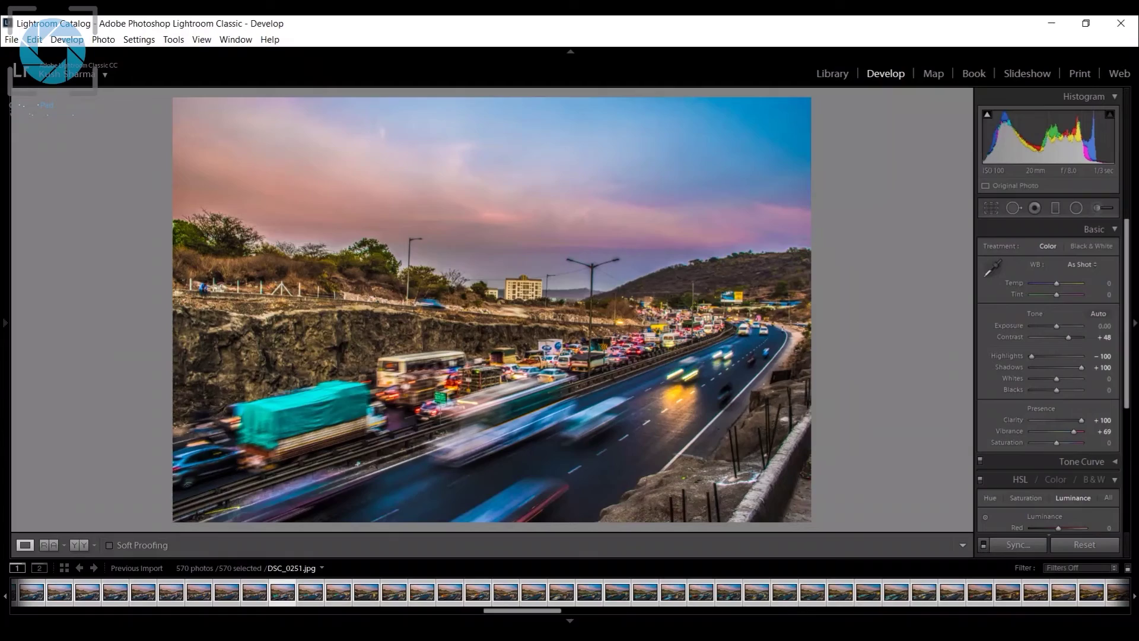
key(Right)
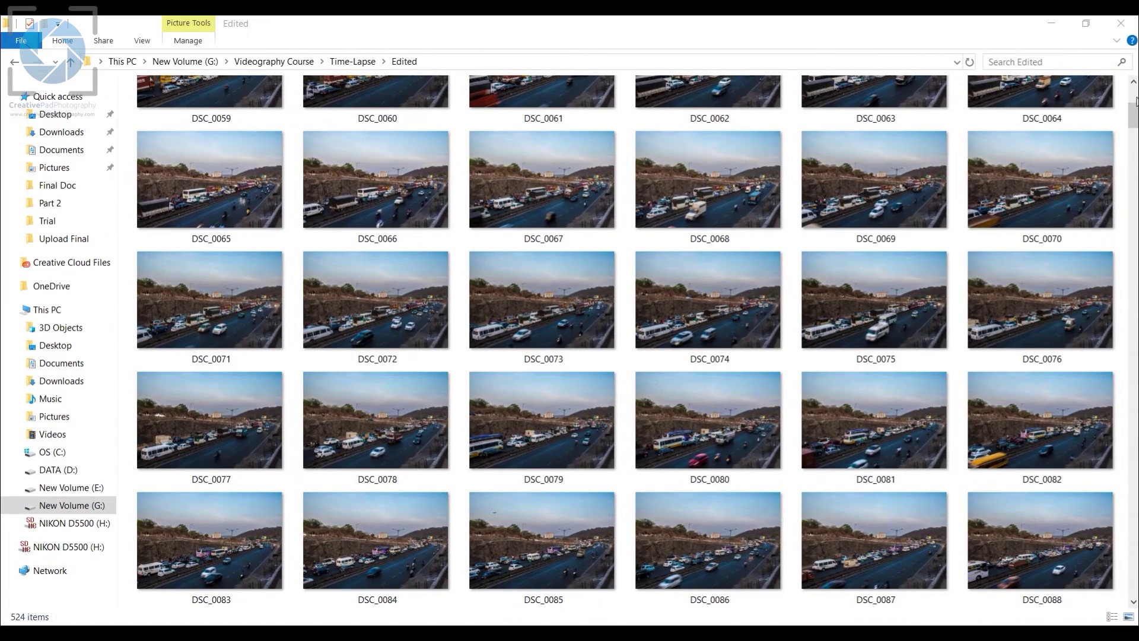
scroll(985, 107, up, 5)
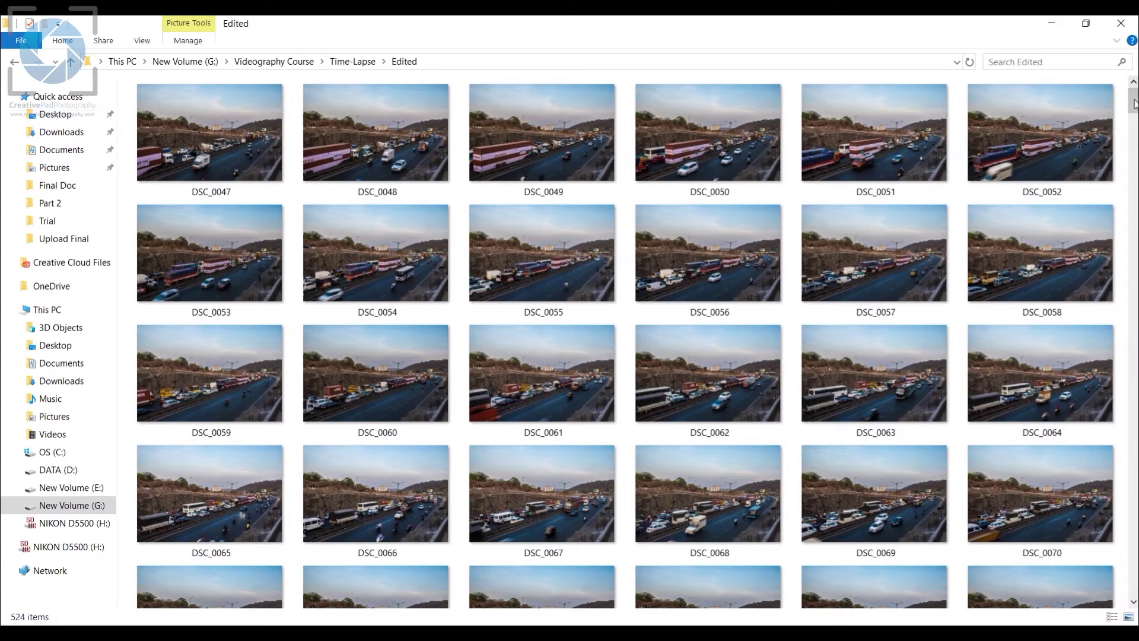
scroll(1135, 108, down, 1)
scroll(1135, 107, up, 1)
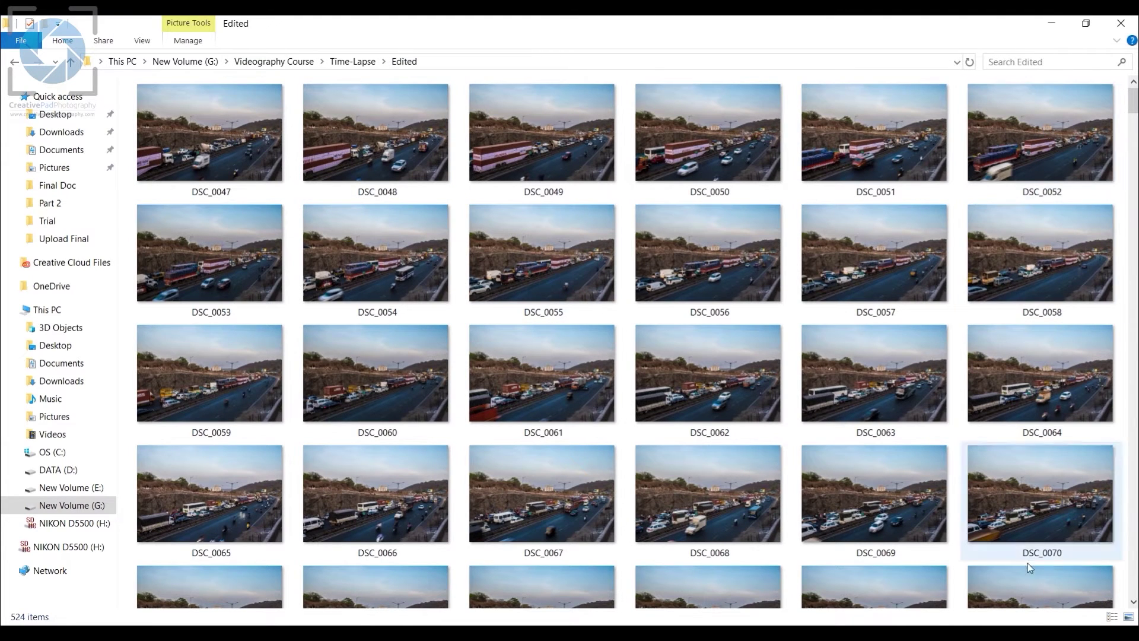
Look through the edited time-lapse frames in the Edited folder and return to the first ones
drag(1133, 101, 1134, 201)
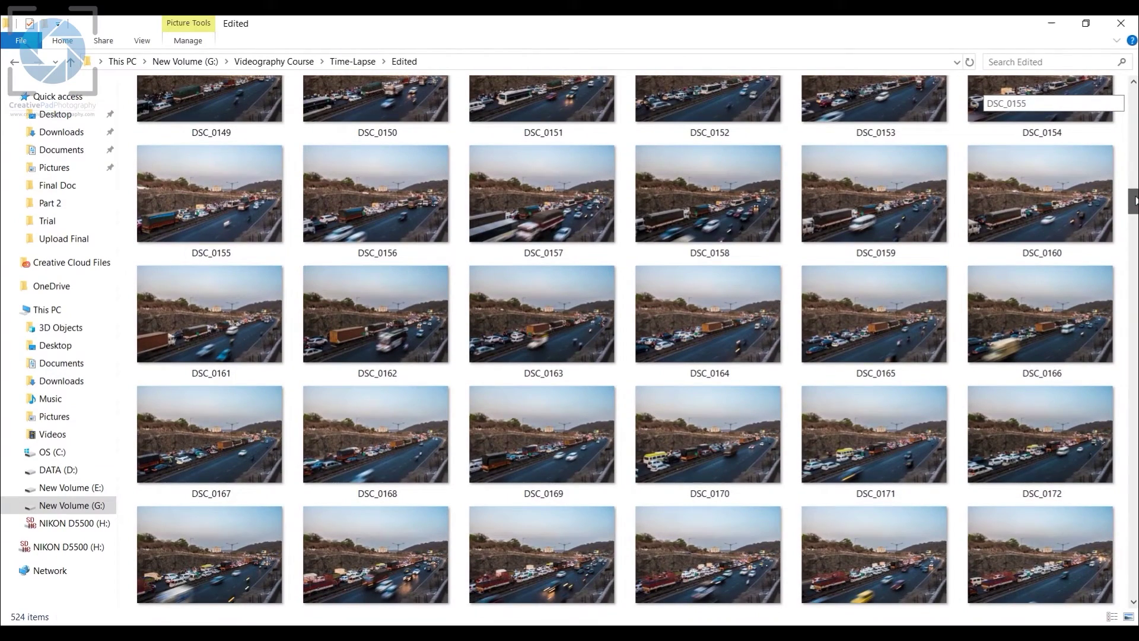
drag(1134, 200, 1133, 101)
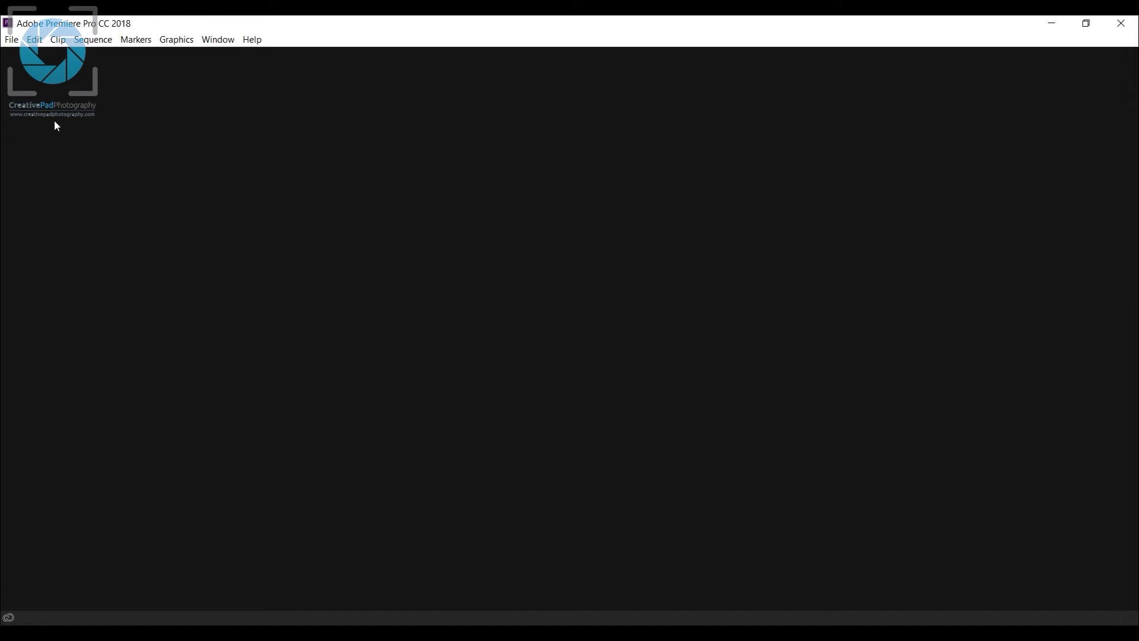
Switch to Adobe Premiere Pro and create a new project named timelapseediting in the Promo folder, keeping the other project settings
click(11, 40)
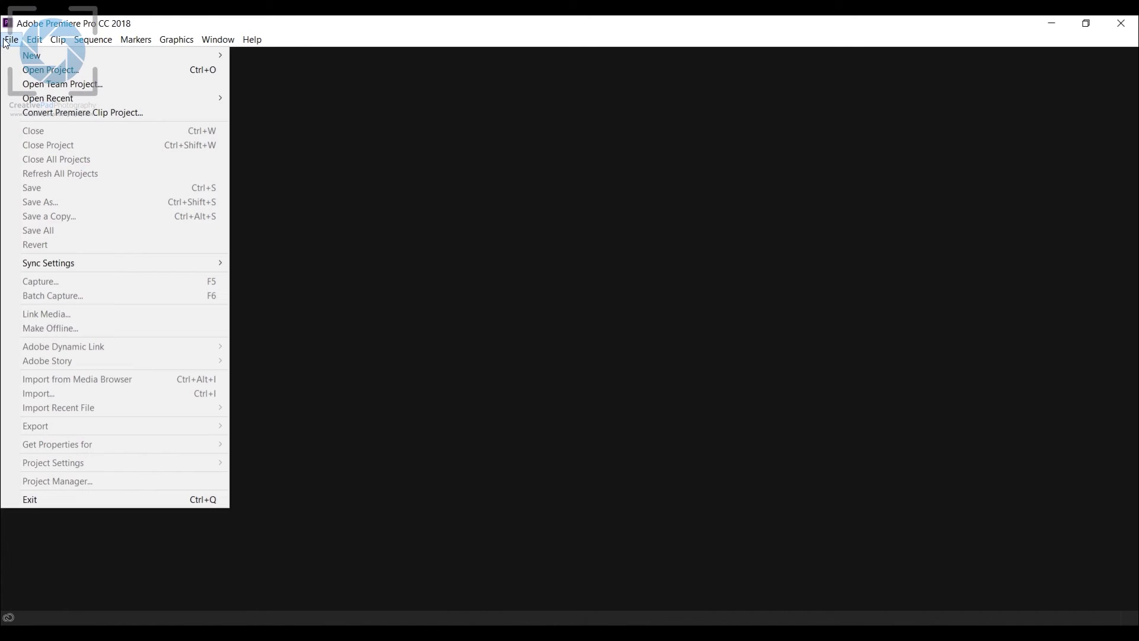
mouse_move(90, 60)
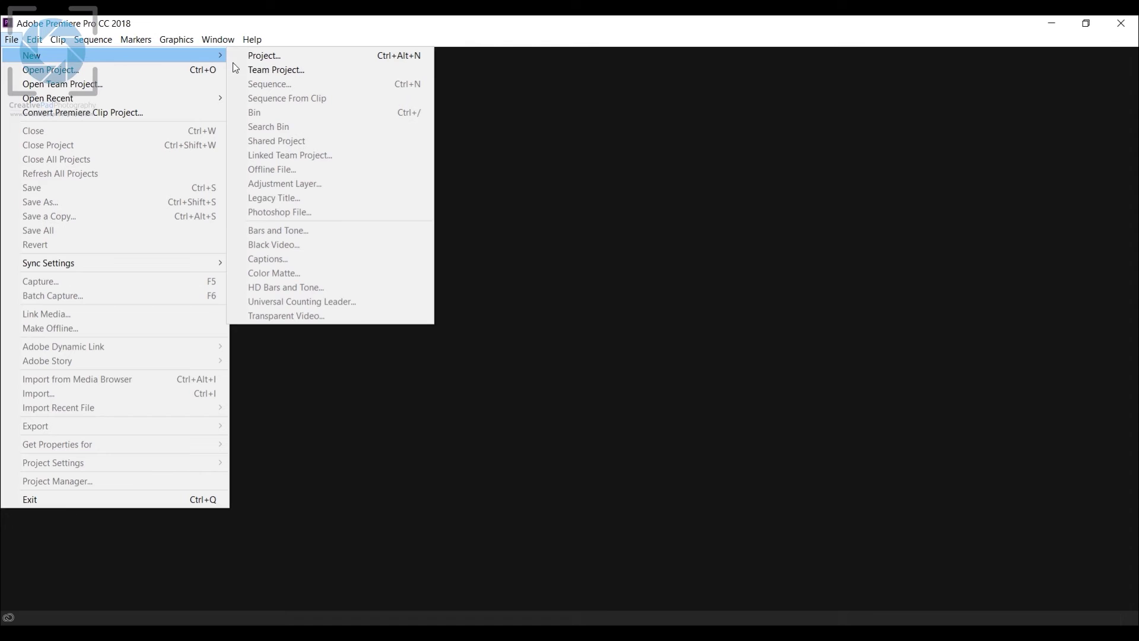
click(255, 56)
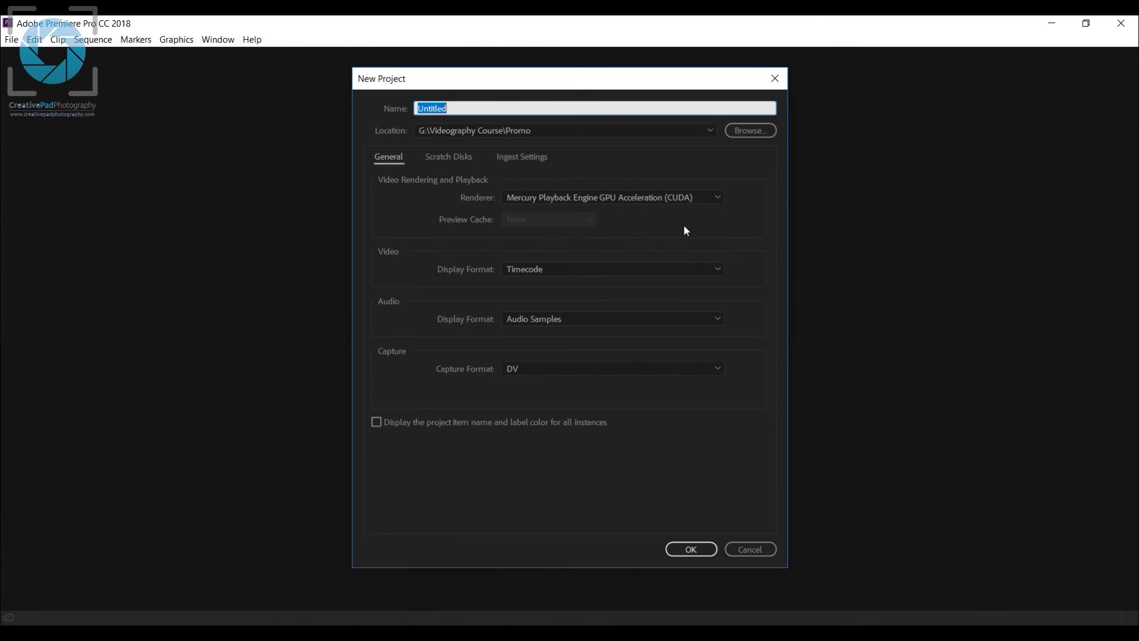
text(timelapseediting)
click(692, 550)
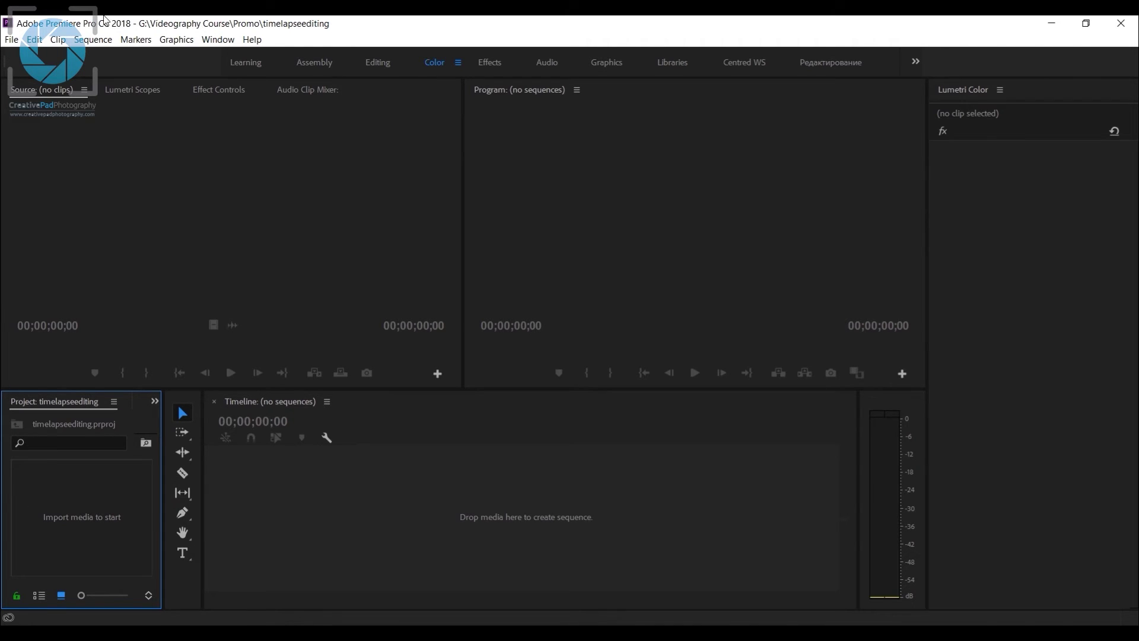
Import the edited photos from Time-Lapse\Edited as an image sequence starting with DSC_0047
click(12, 39)
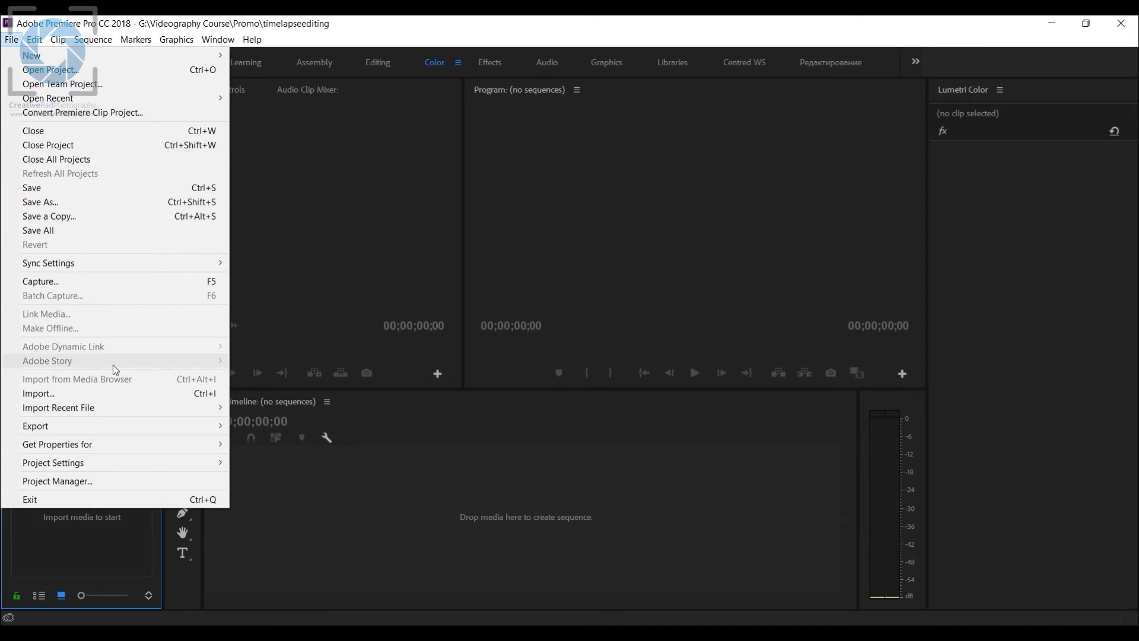
click(116, 394)
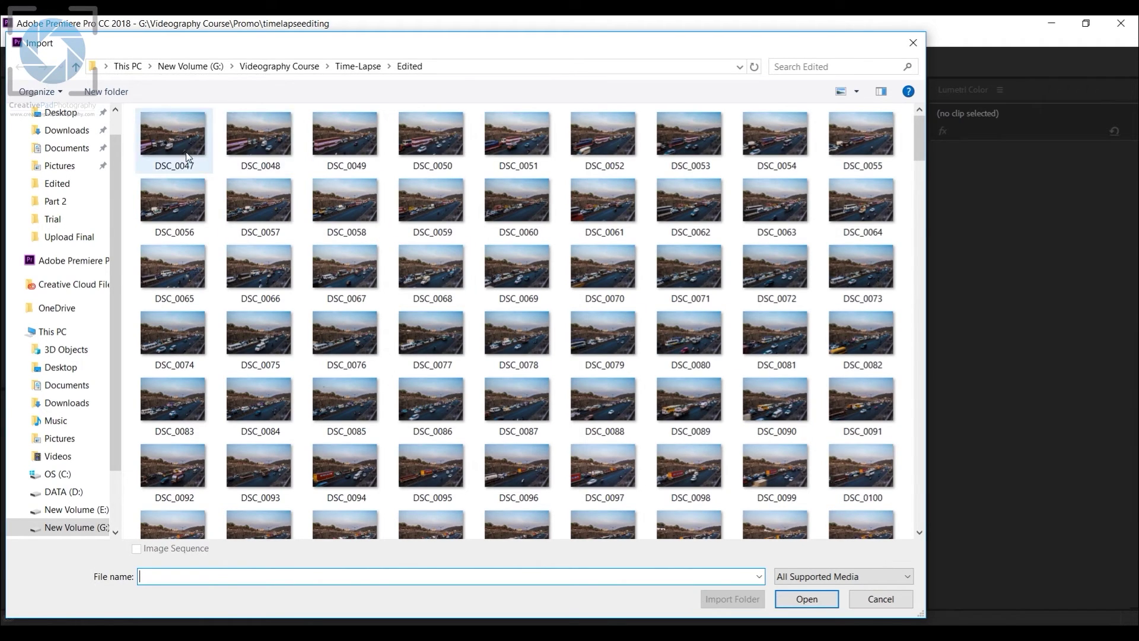
click(180, 130)
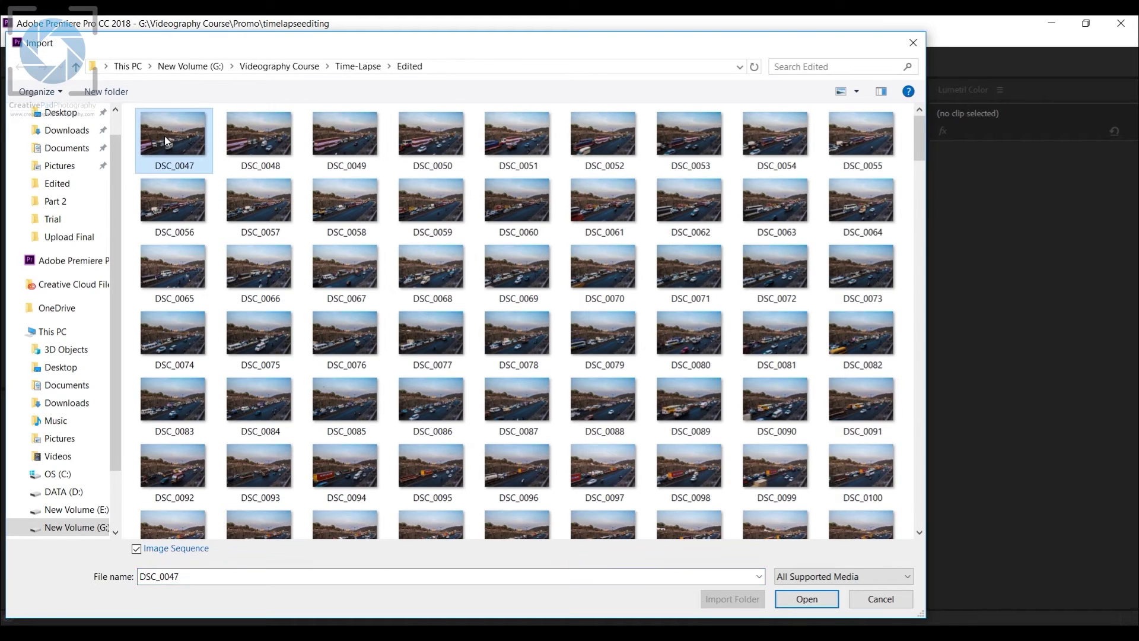
click(137, 549)
click(136, 550)
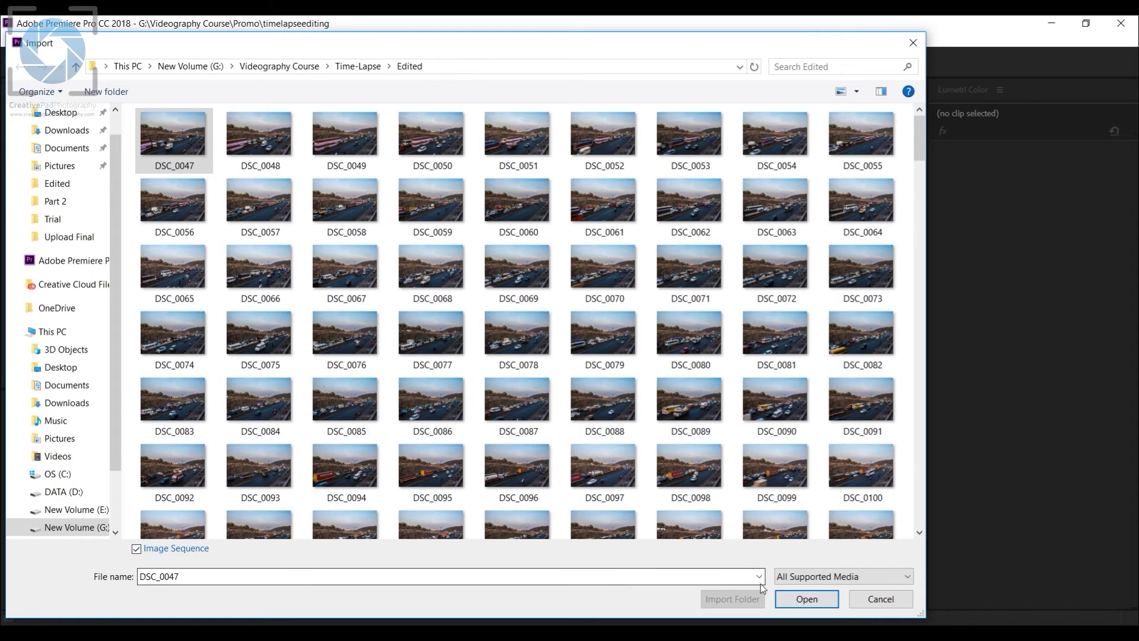
click(806, 599)
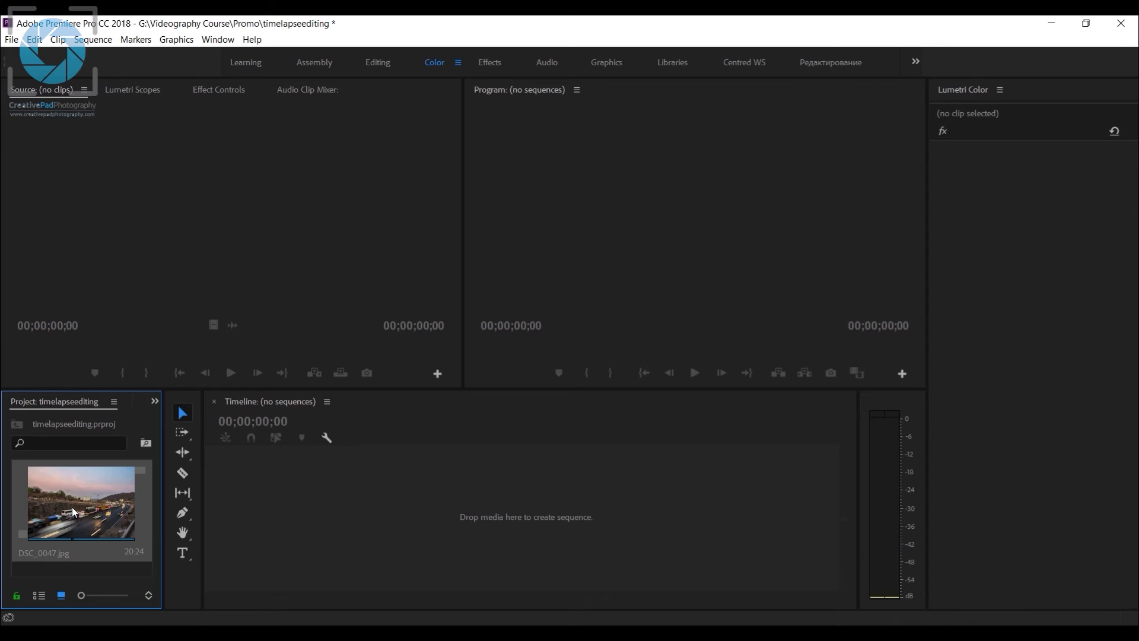
Place the imported image sequence in the empty timeline to create a sequence, and preview it up to 00:00:12:10
drag(166, 394, 391, 510)
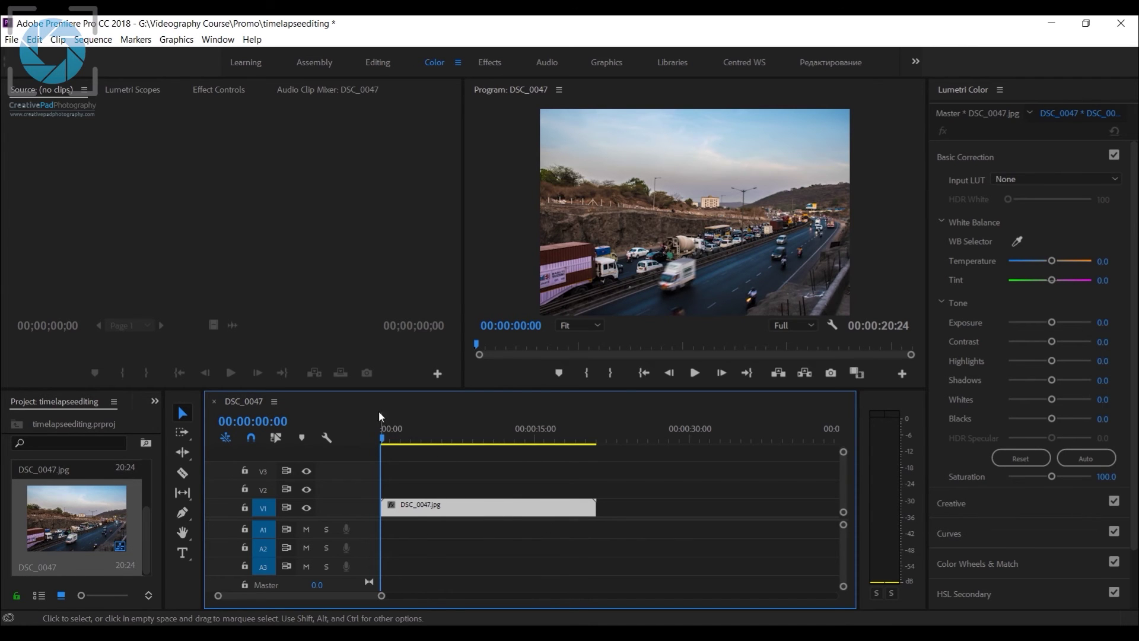
drag(383, 444, 508, 446)
click(7, 23)
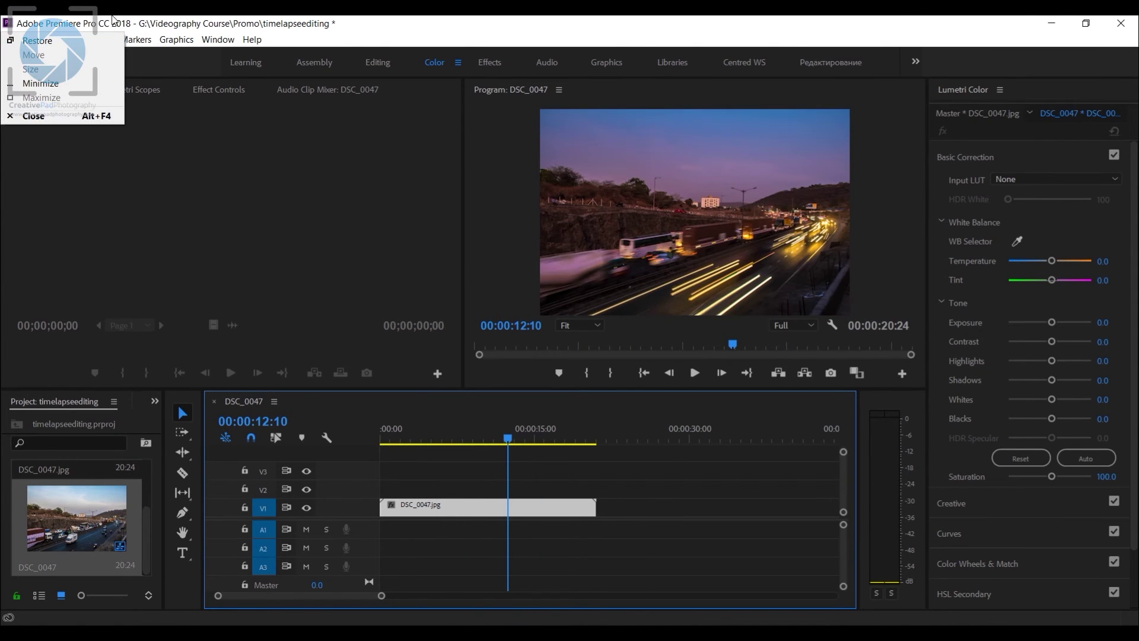
key(Escape)
click(16, 40)
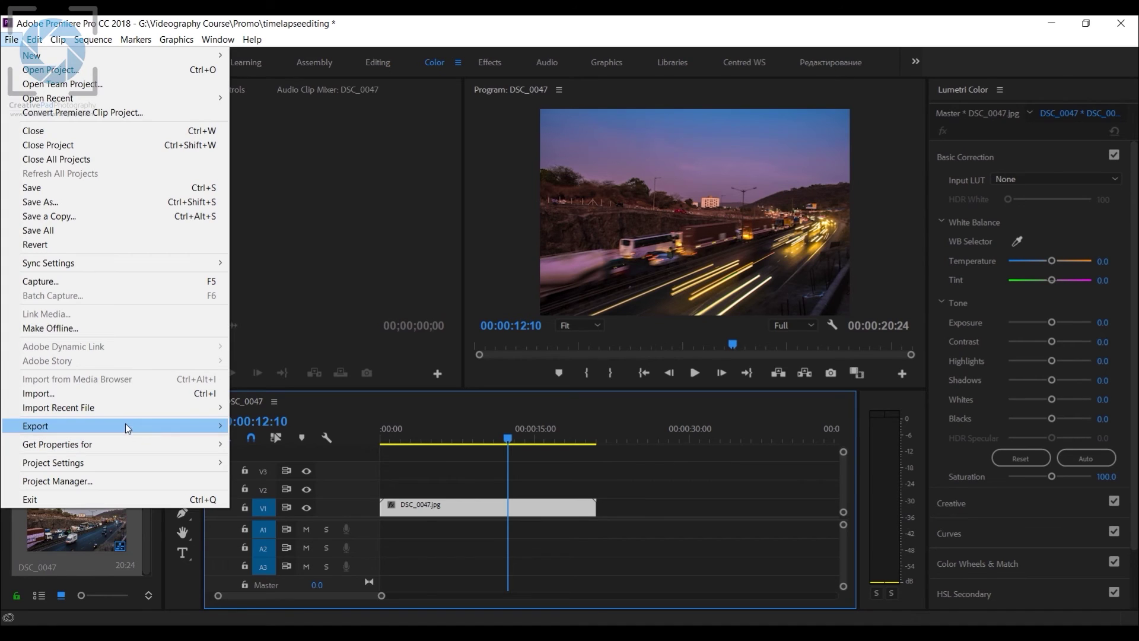
mouse_move(125, 422)
click(702, 509)
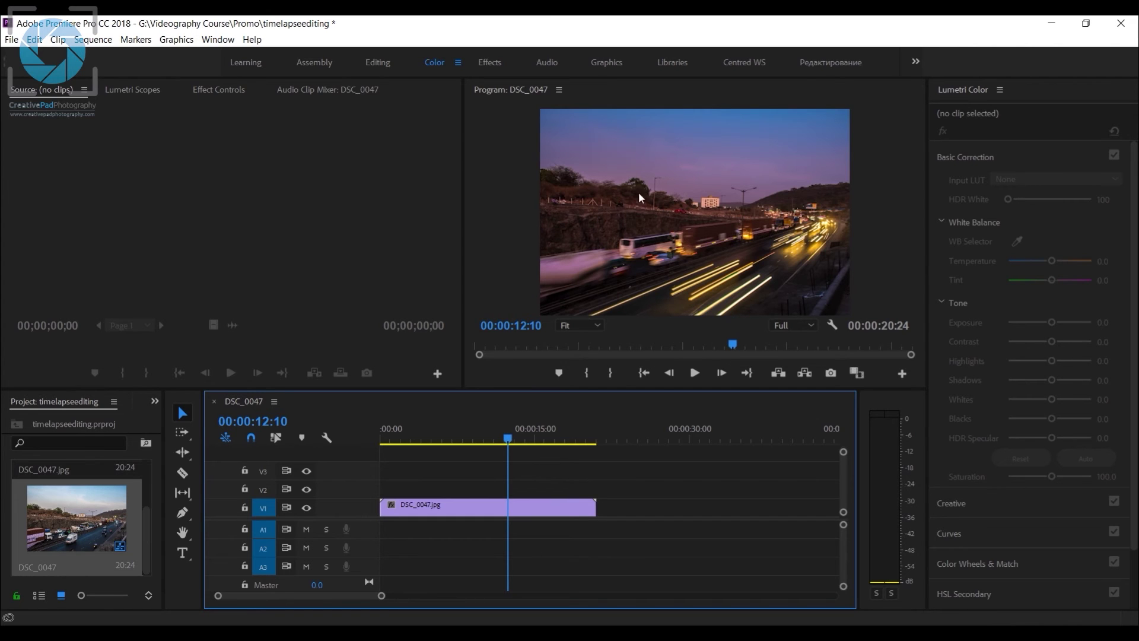
Open the settings of the DSC_0047 sequence and set its frame size to 1920 horizontal by 1080 vertical
click(96, 40)
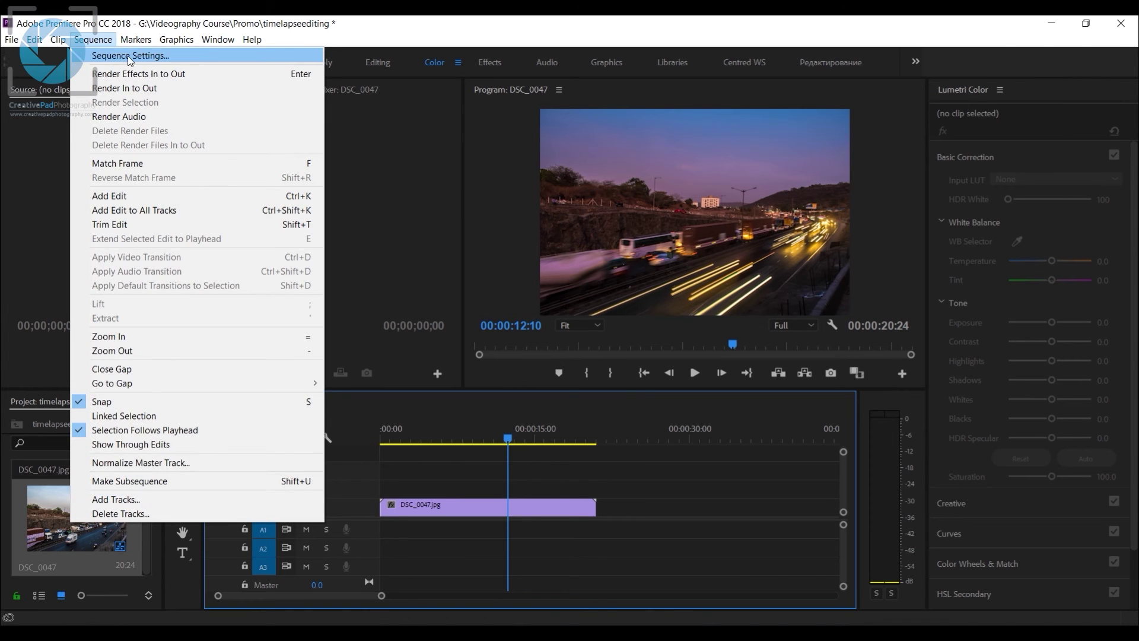
click(103, 56)
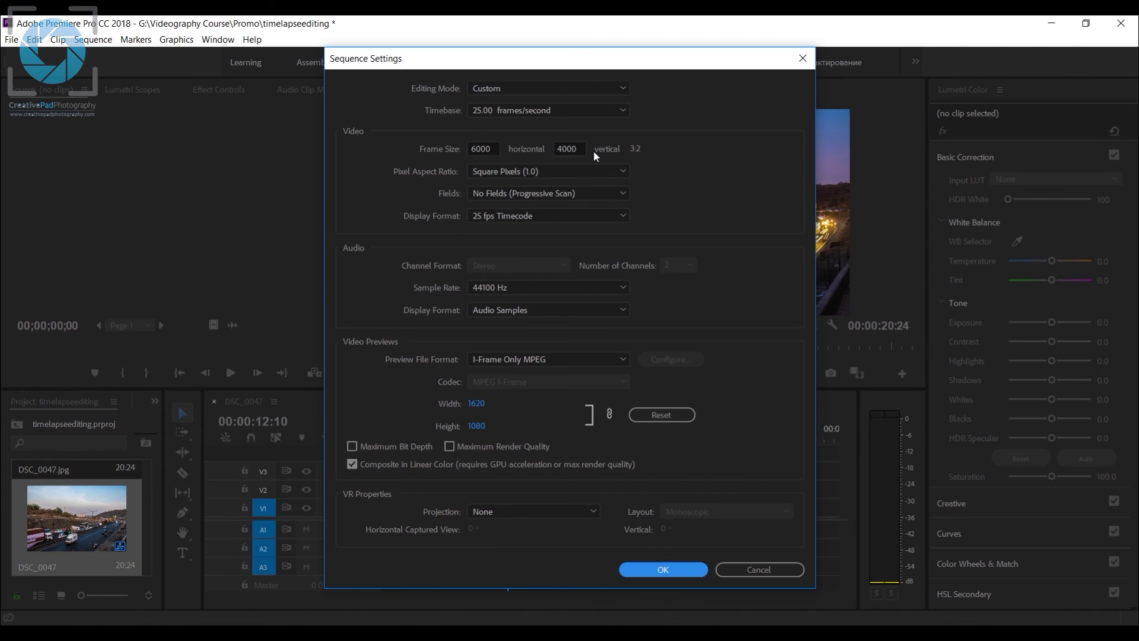
double_click(495, 149)
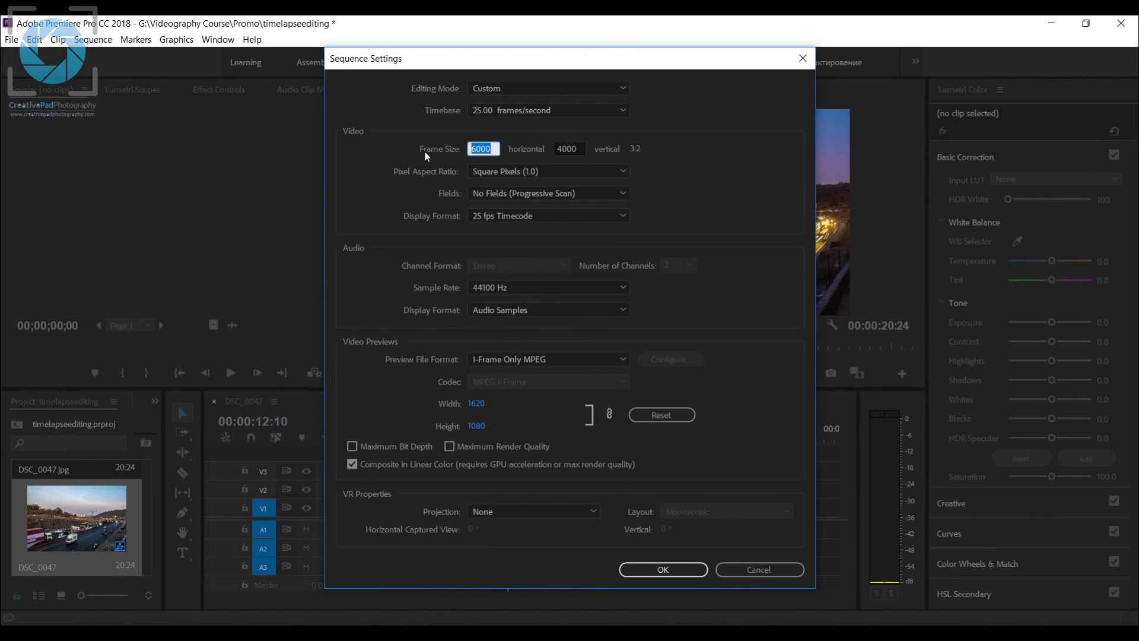
text(1920)
click(580, 148)
double_click(580, 149)
text(1080)
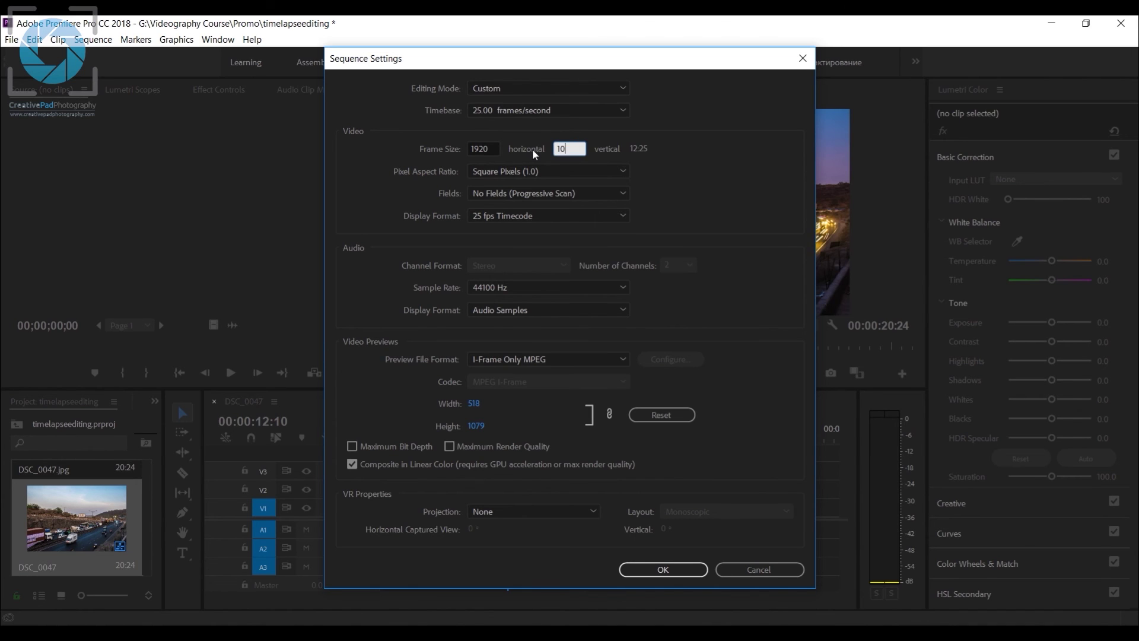
Set the sequence timebase to 24.00 frames/second and apply the settings, accepting the deletion of its preview files
click(535, 116)
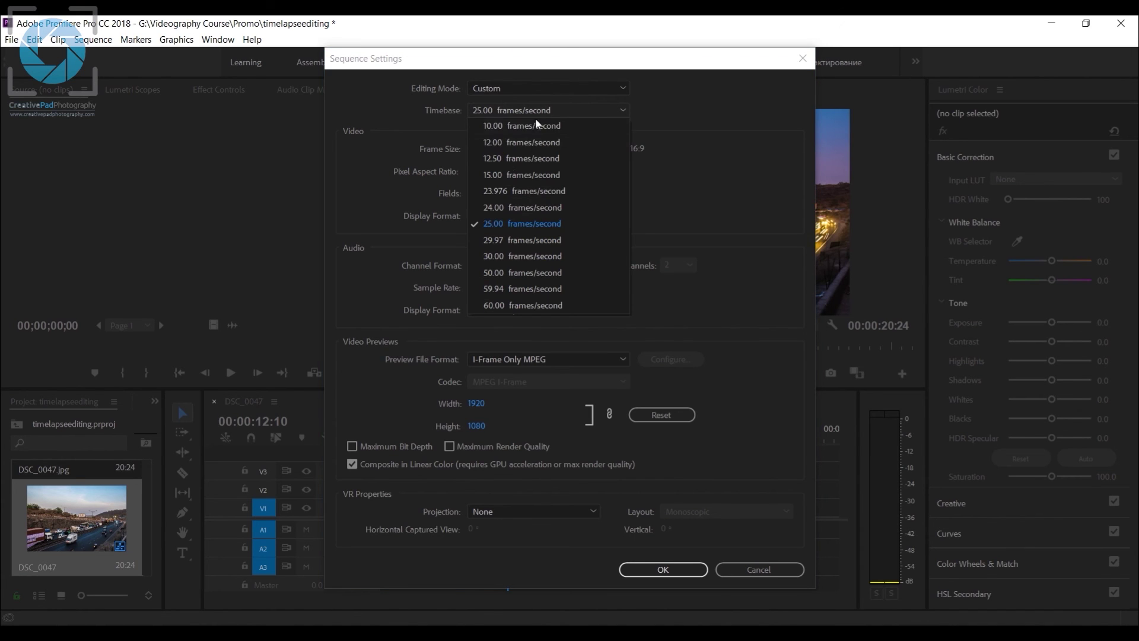
click(529, 207)
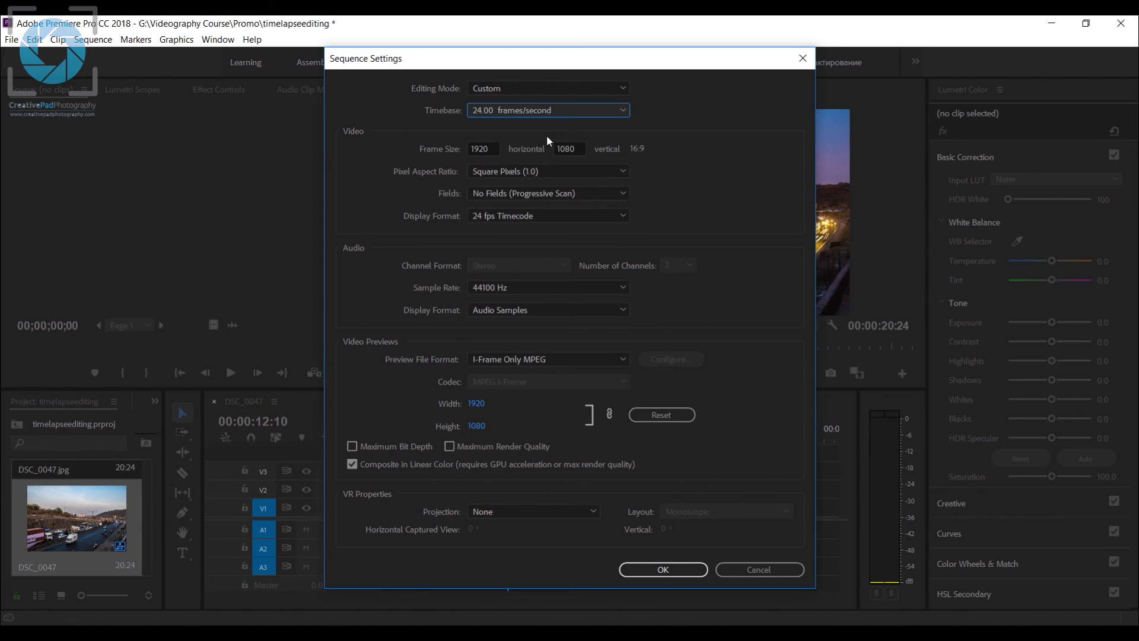
click(663, 571)
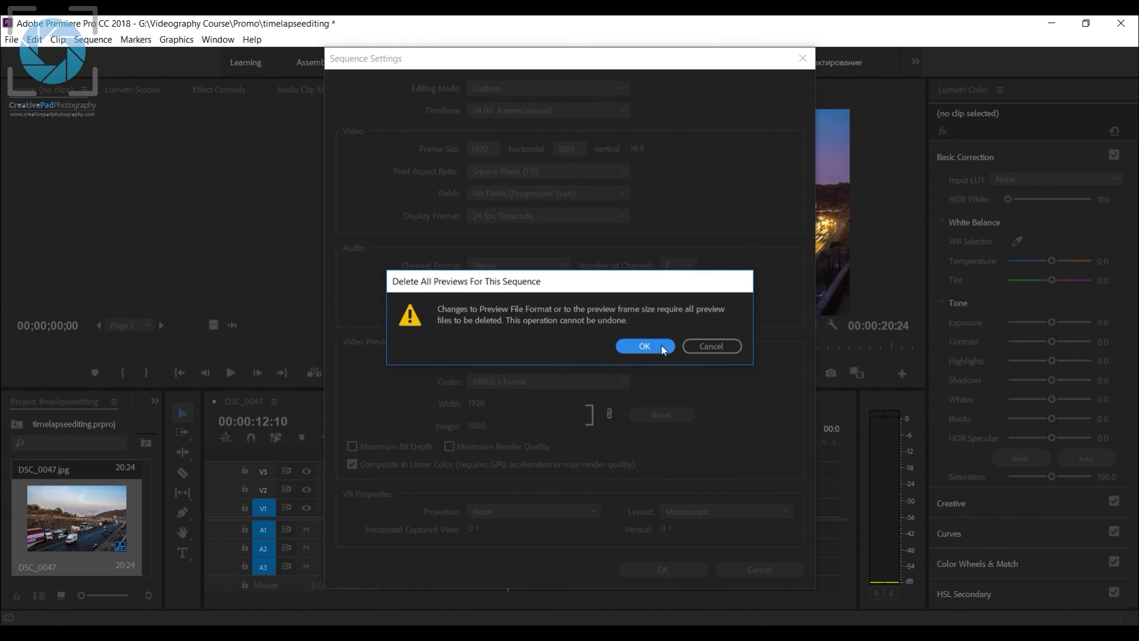
click(657, 344)
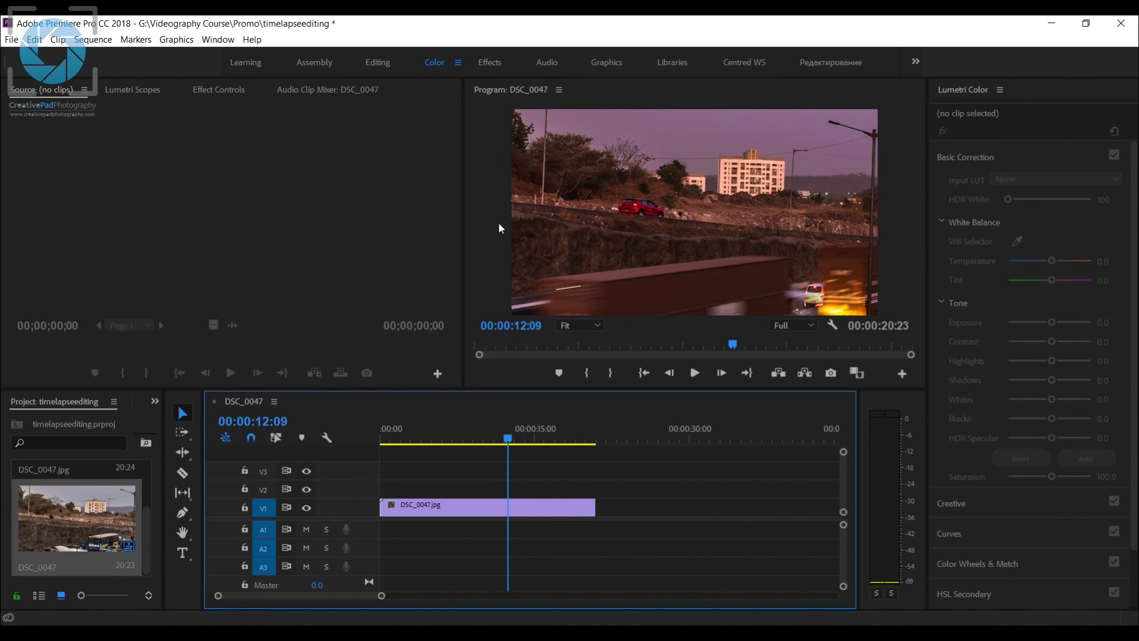
Reduce the timeline clip's Scale to 32 in its motion effect settings so the image fills the frame
click(534, 508)
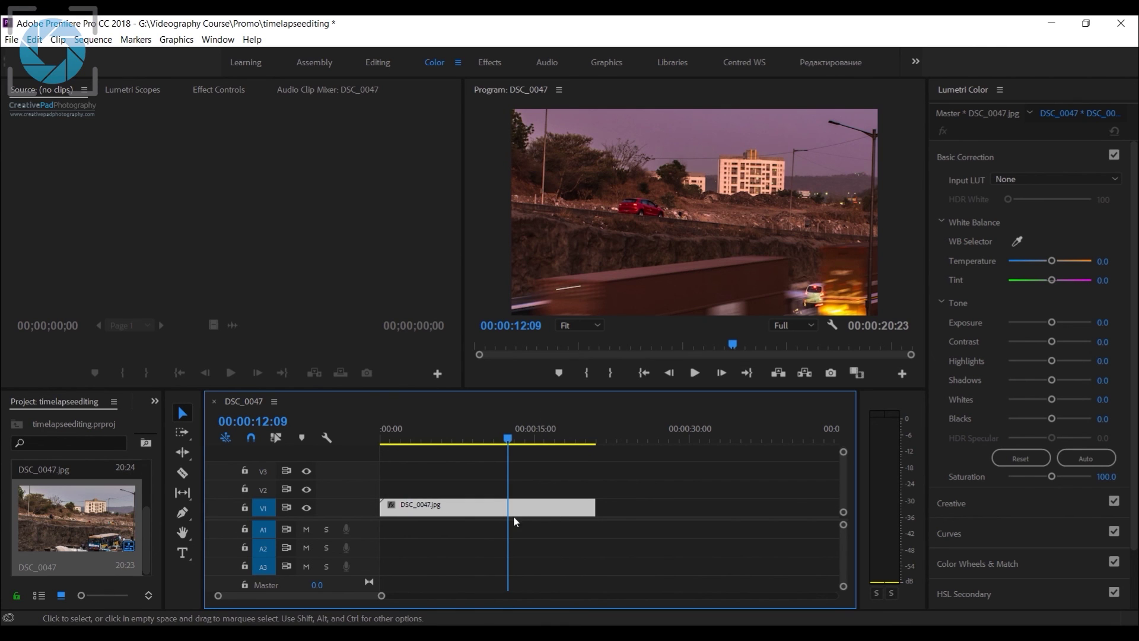
click(219, 91)
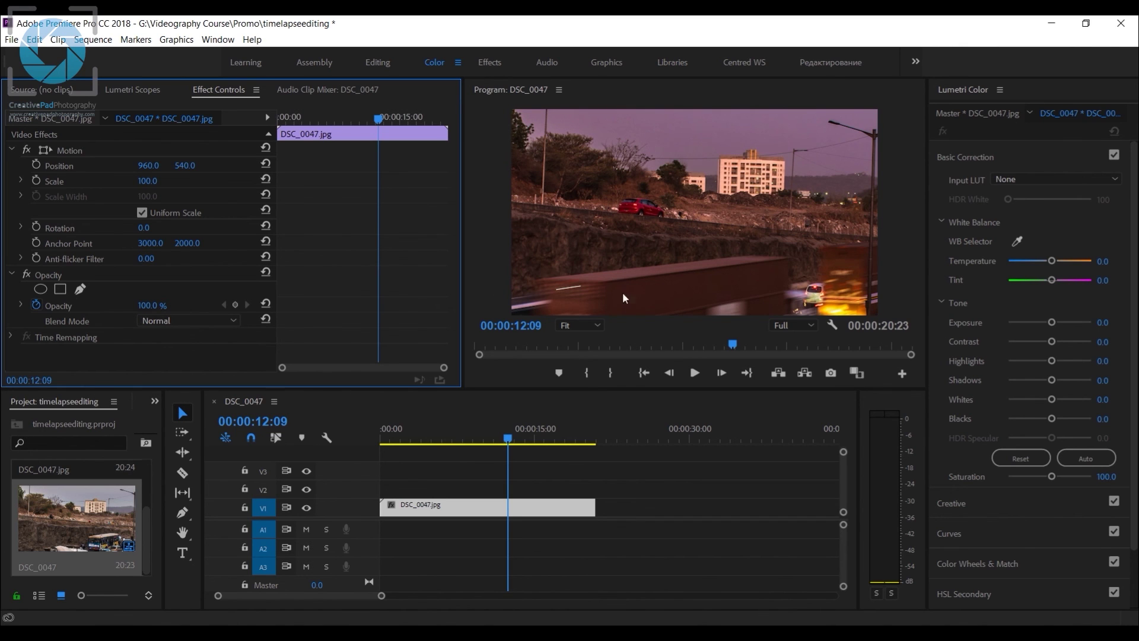
click(152, 181)
text(94)
key(Return)
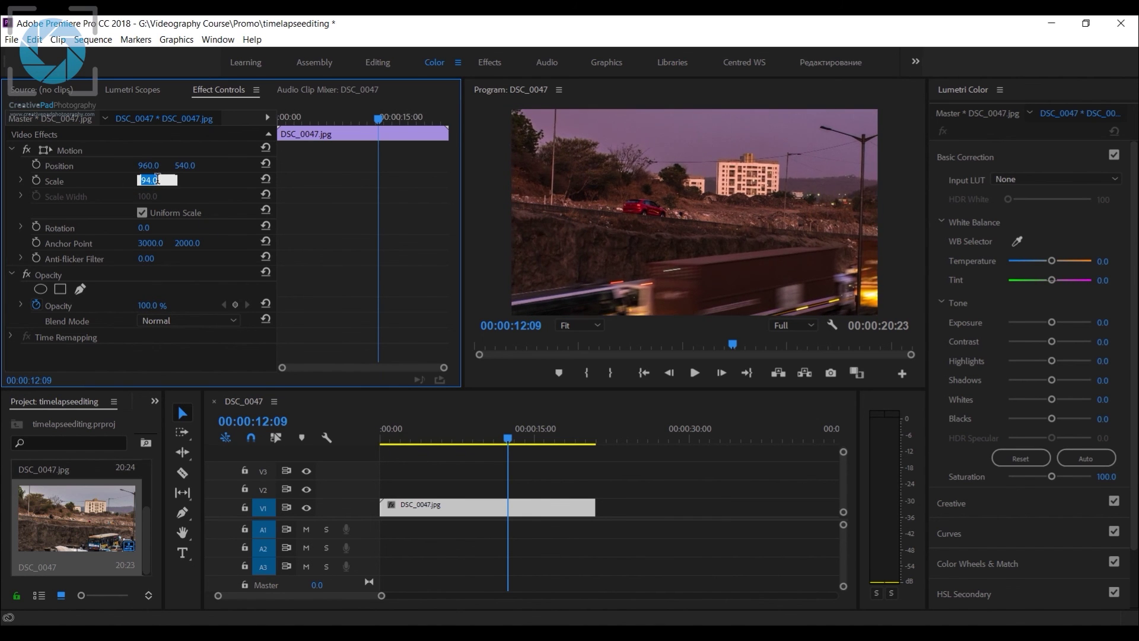
key(Down)
key(Down)
key(Down)
key(Down)
key(Down)
key(Down)
key(Down)
key(Down)
key(Down)
key(Down)
key(Down)
key(Down)
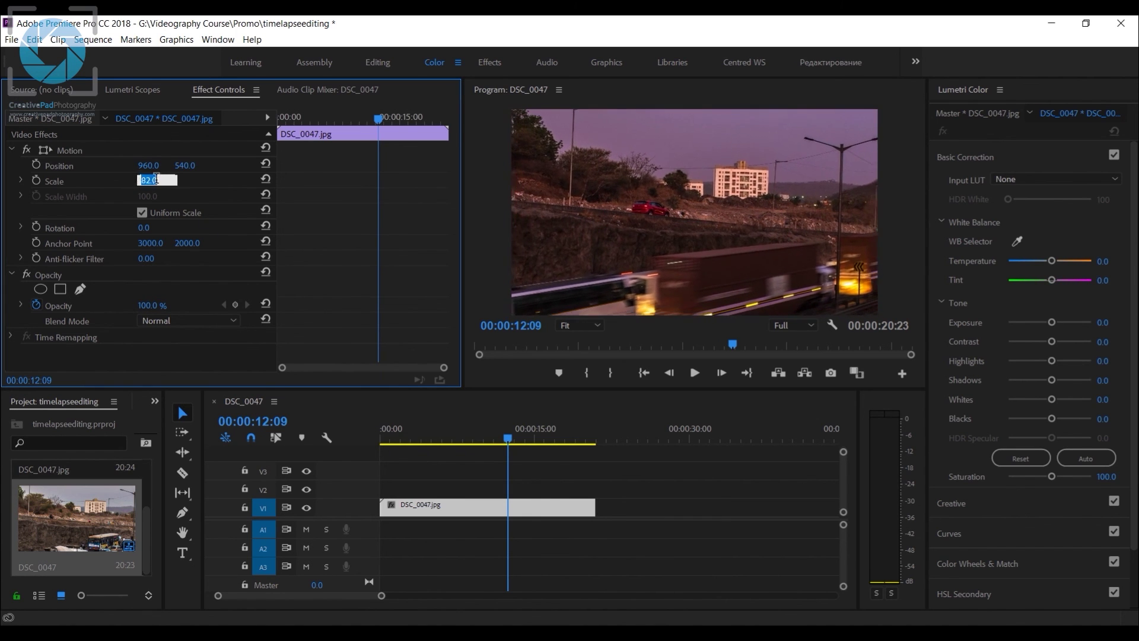
key(Down)
key(Down)
key(Down)
key(Down)
key(Down)
key(Down)
key(Down)
key(Down)
key(Down)
key(Down)
key(Down)
key(Down)
key(Down)
key(Down)
key(Down)
key(Down)
key(Down)
key(Down)
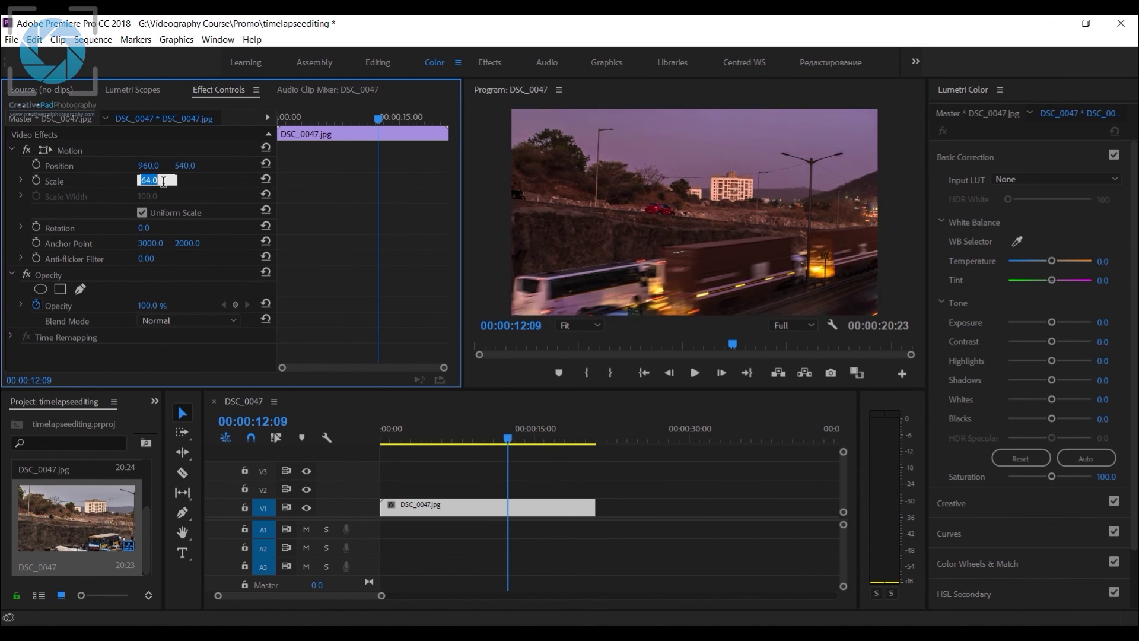
key(Down)
key(Down)
key(Down)
key(Down)
key(Down)
key(Down)
key(Down)
key(Down)
key(Down)
key(Down)
key(Down)
key(Down)
key(Down)
key(Down)
key(Down)
key(Down)
key(Down)
key(Down)
key(Down)
key(Down)
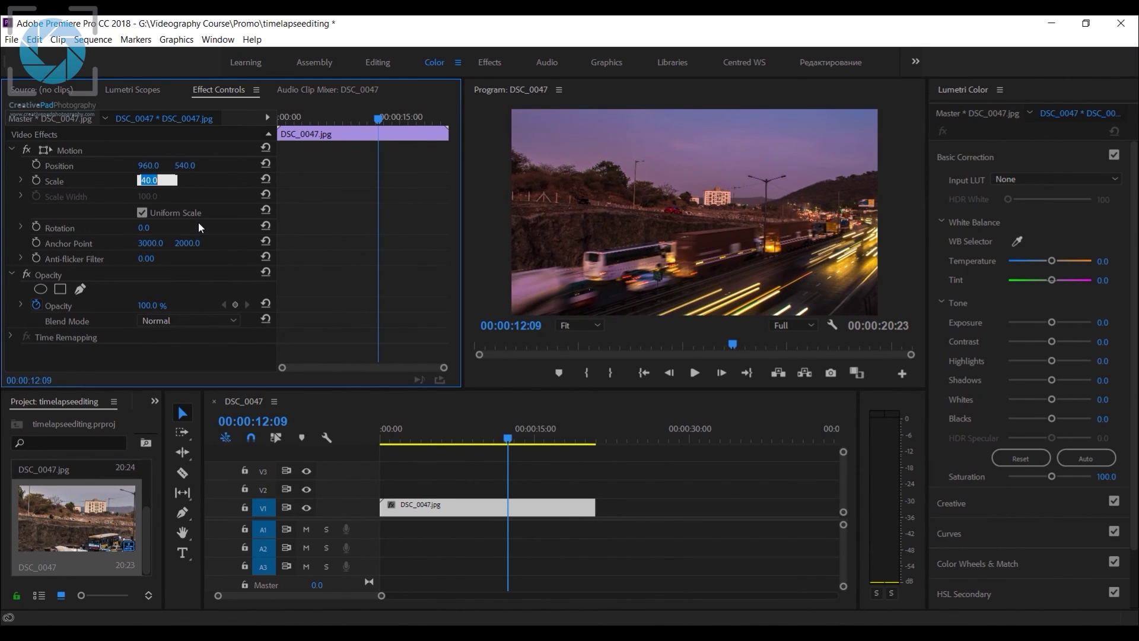
key(Down)
key(Down)
key(Down)
key(Down)
key(Down)
key(Down)
key(Down)
key(Down)
key(Down)
key(Down)
key(Down)
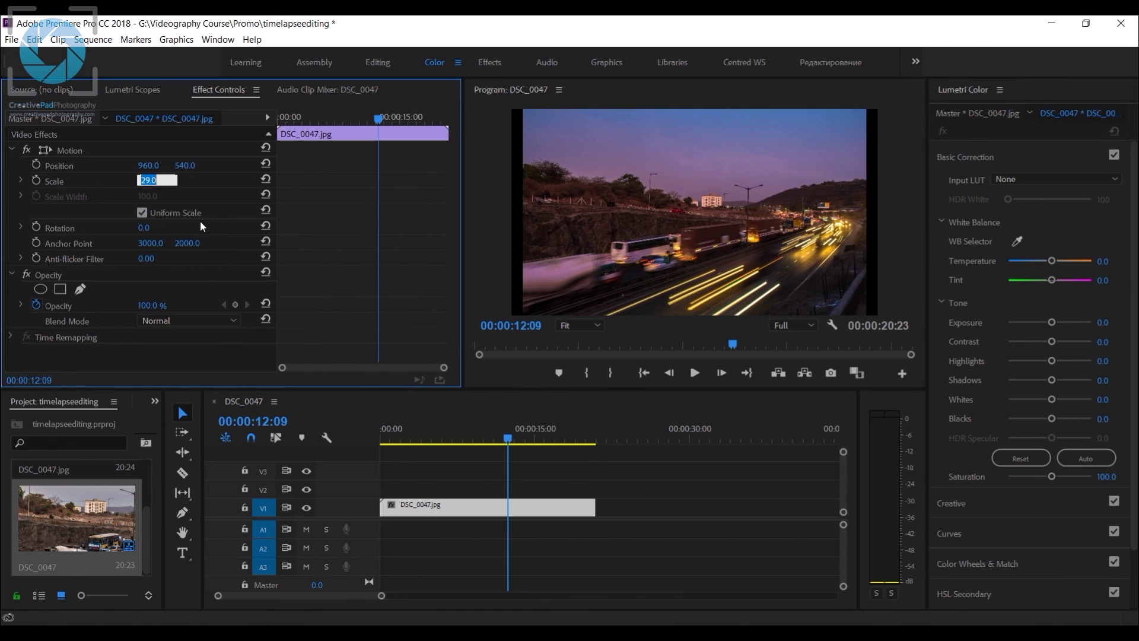
key(Up)
key(Up)
key(Up)
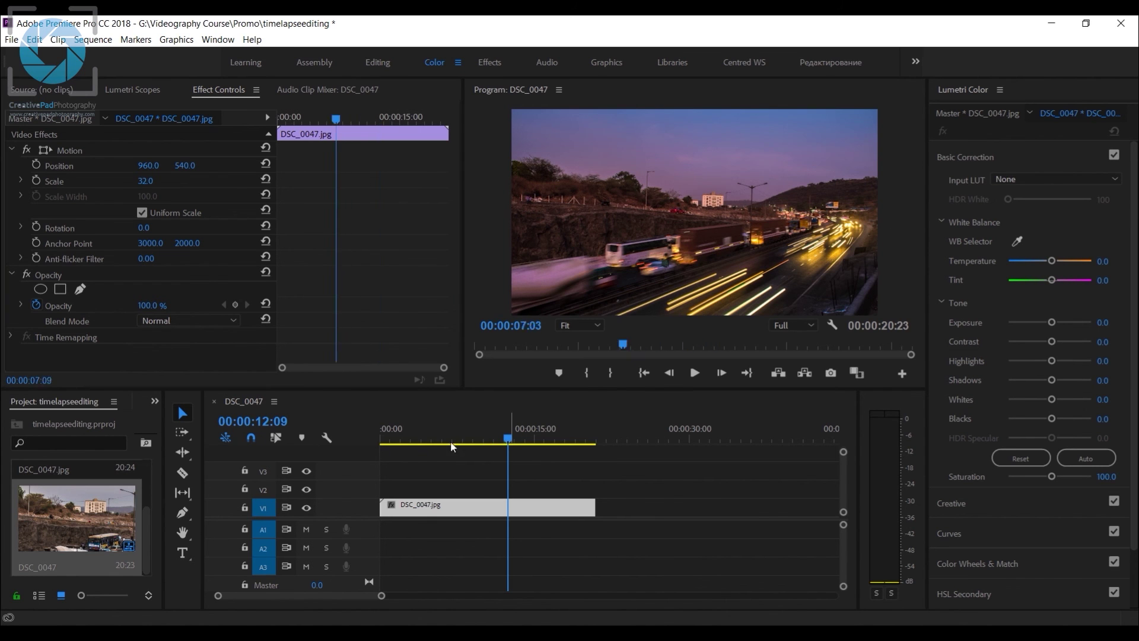
Preview the rescaled time-lapse clip up to 00:00:14:12 in the timeline
drag(451, 440, 529, 440)
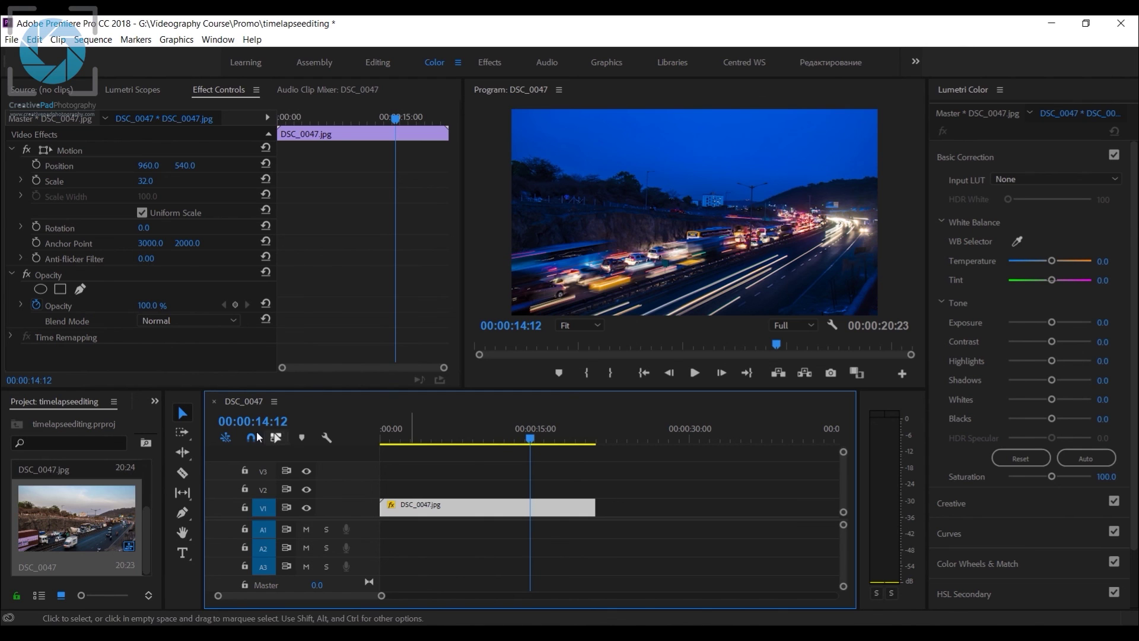
drag(571, 328, 620, 405)
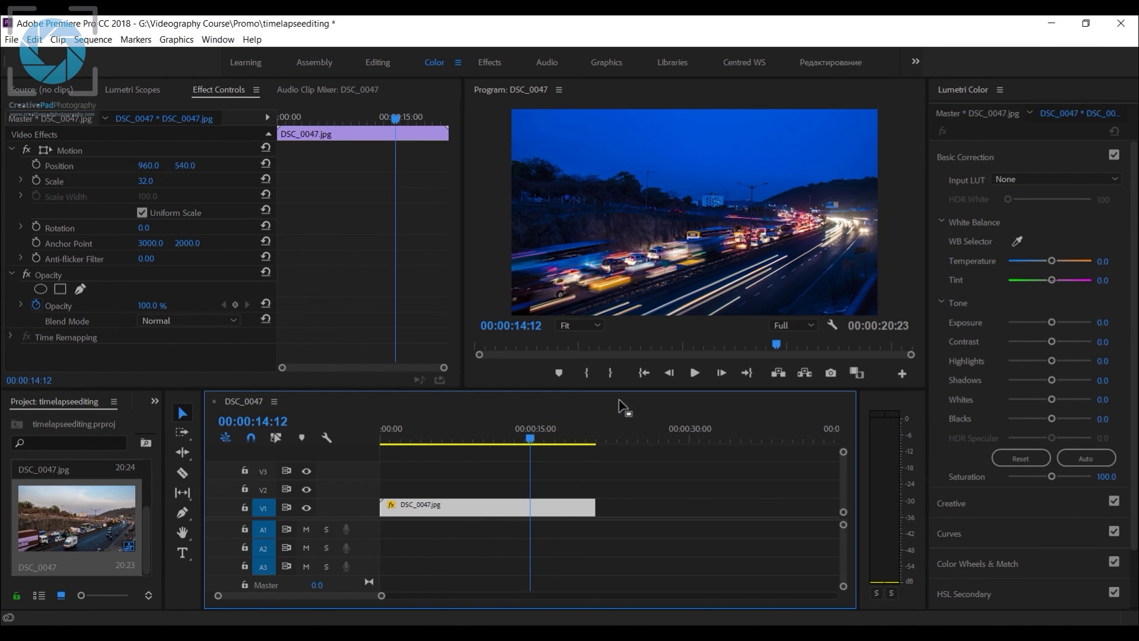